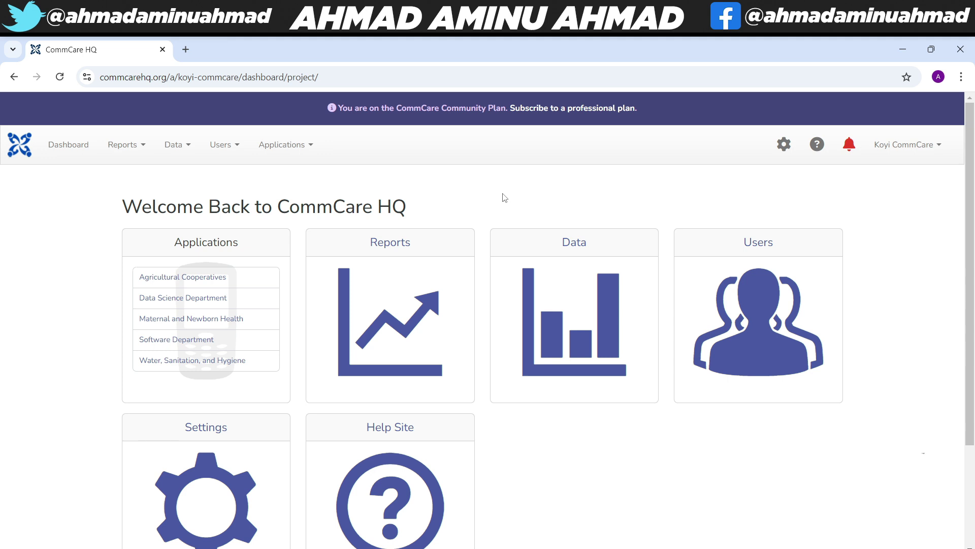
# - Open the Computer Literacy Survey form in the Software Department application
pyautogui.click(300, 145)
pyautogui.click(299, 245)
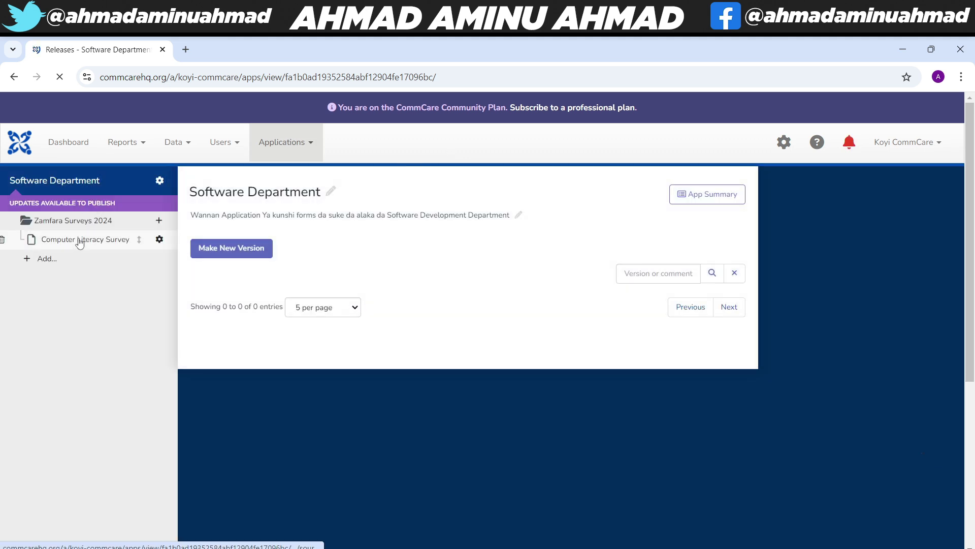
pyautogui.click(80, 240)
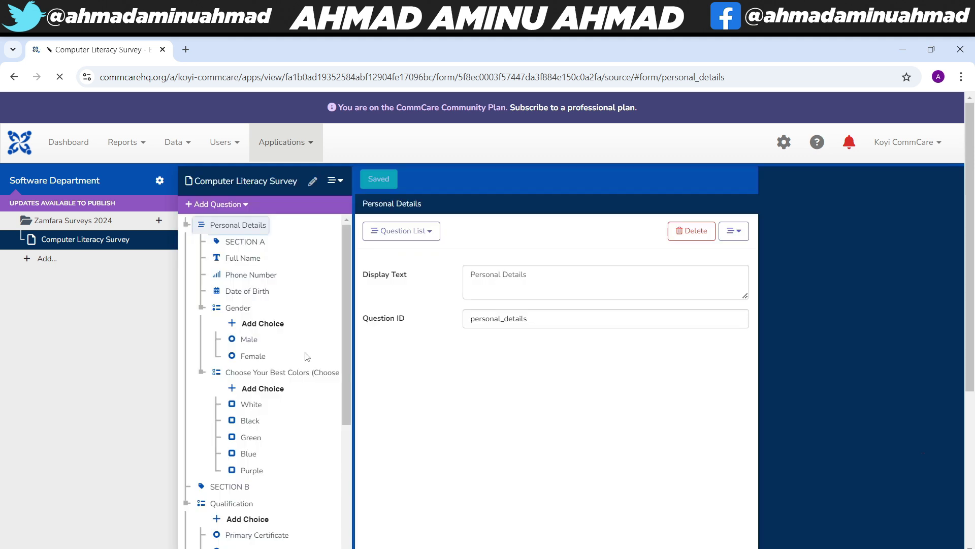
# - Change the display text of the Years of Working Experience question to "How Many Years of Working Experience"
pyautogui.scroll(-5, 307, 356)
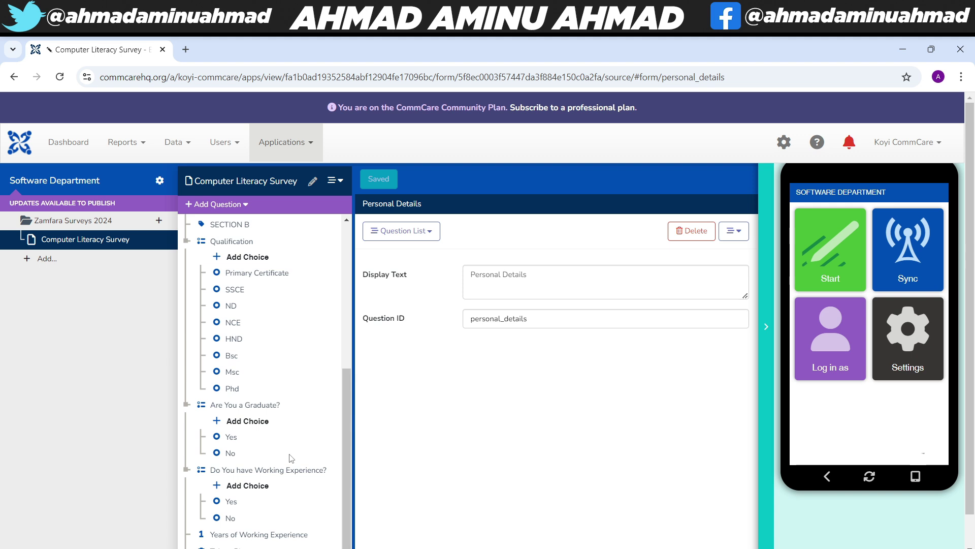
pyautogui.click(265, 536)
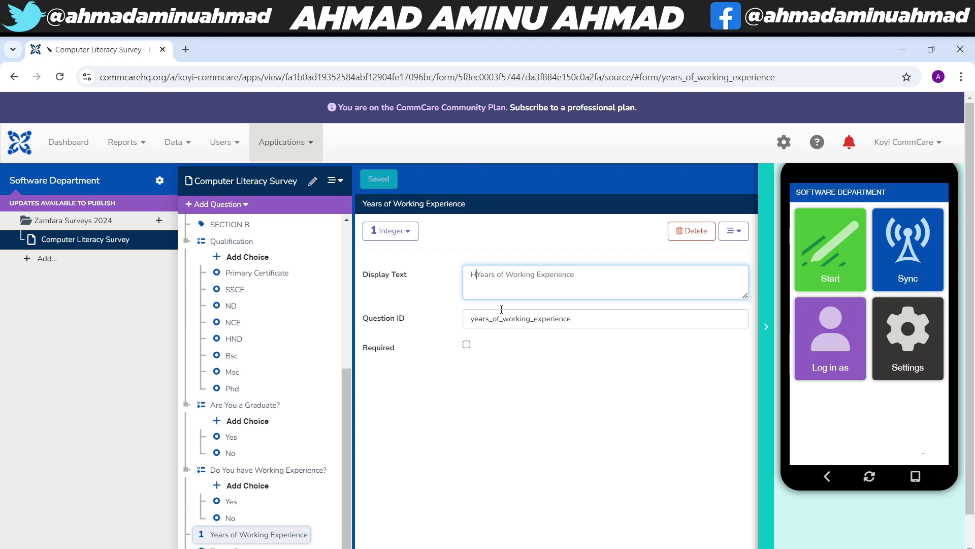
pyautogui.write('How M')
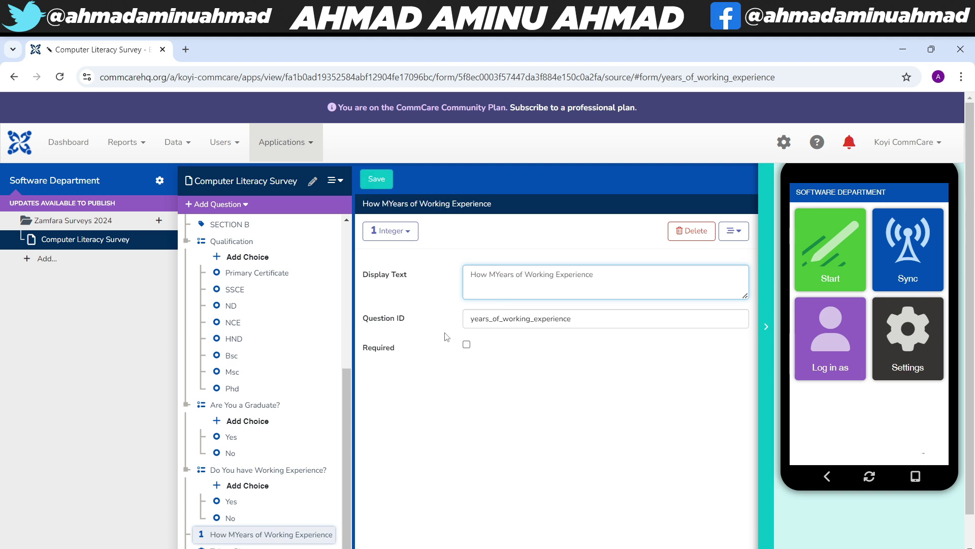
pyautogui.write('any')
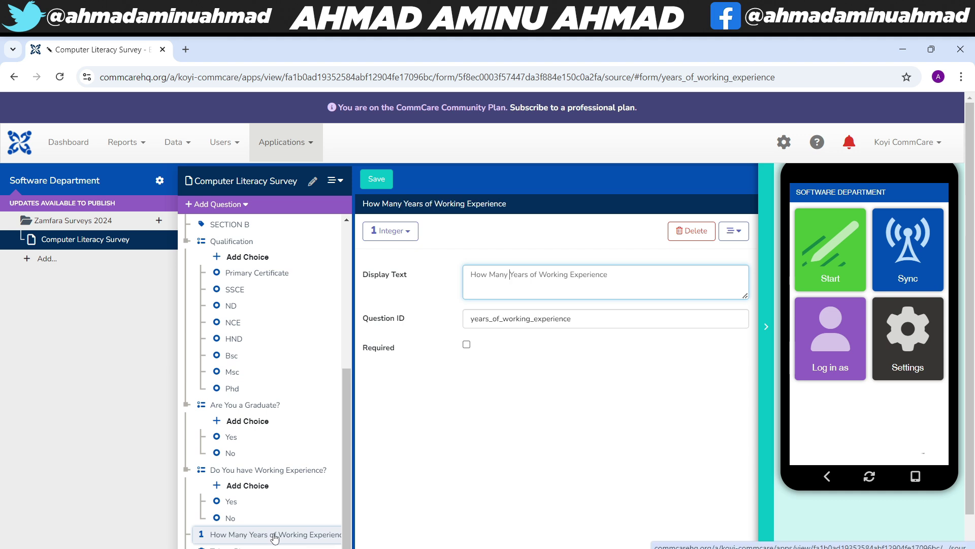
# - Move the "Do You have Working Experience?" and "How Many Years of Working Experience" questions together to the start of the form, above Personal Details
pyautogui.click(239, 471)
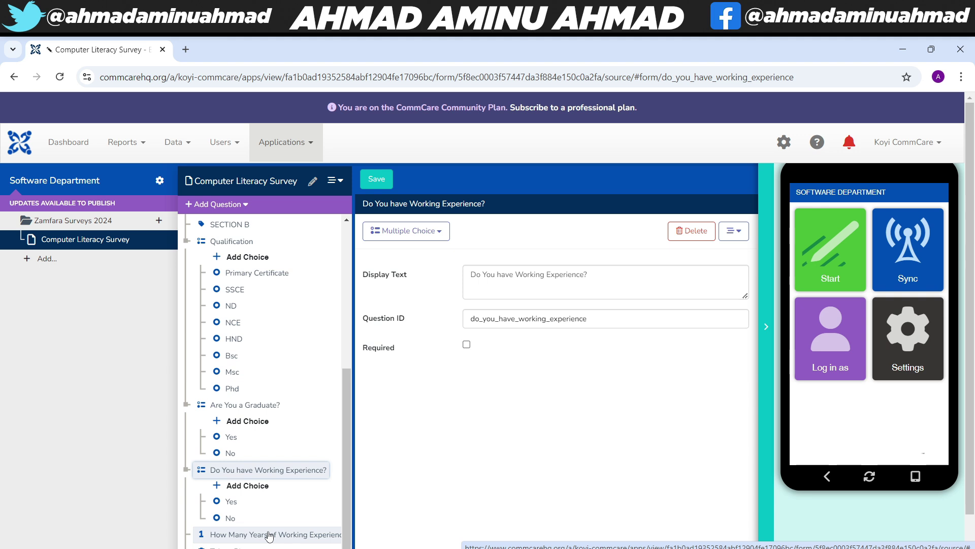
pyautogui.keyDown('ctrl'); pyautogui.click(248, 536); pyautogui.keyUp('ctrl')
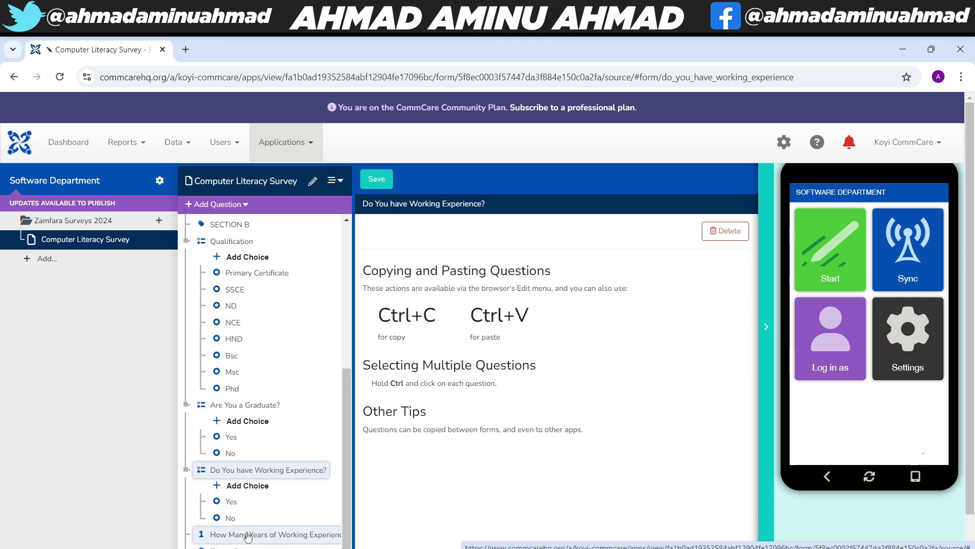
pyautogui.moveTo(249, 536); pyautogui.dragTo(271, 264)
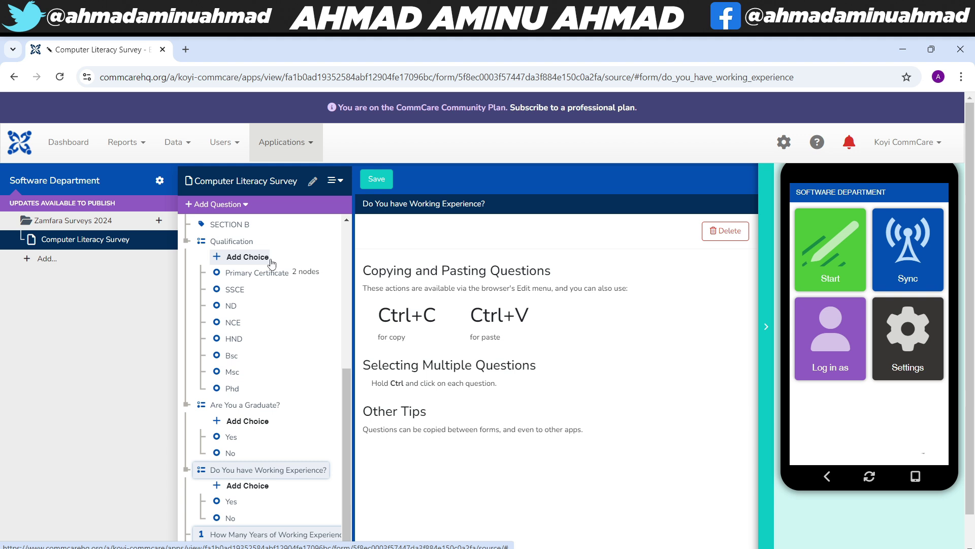
pyautogui.moveTo(272, 264); pyautogui.dragTo(255, 316)
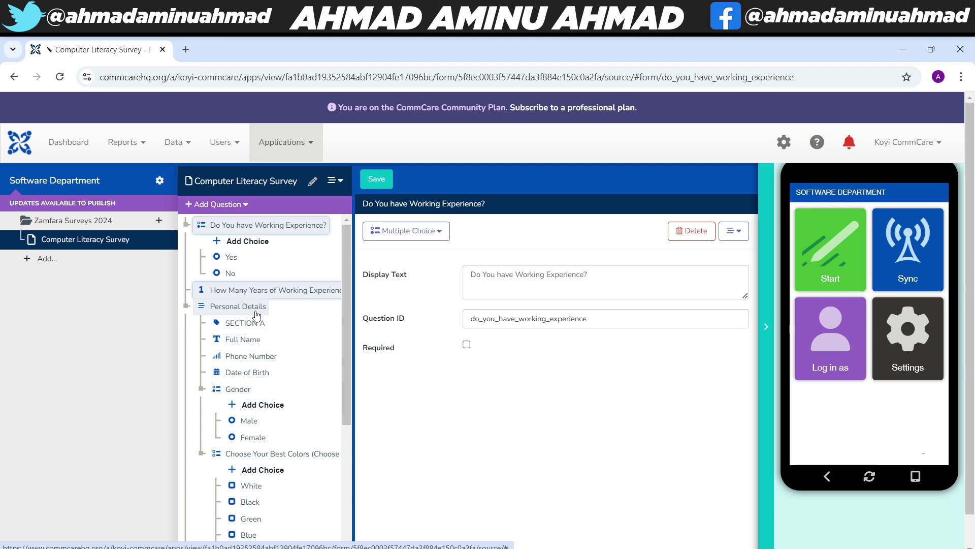
# - Show the Logic settings of the "How Many Years of Working Experience" question
pyautogui.click(256, 314)
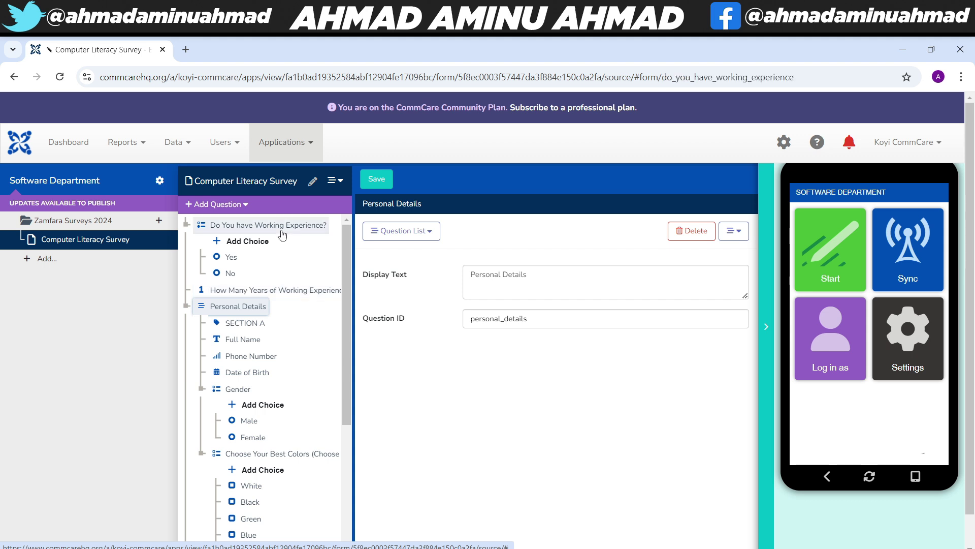
pyautogui.click(245, 293)
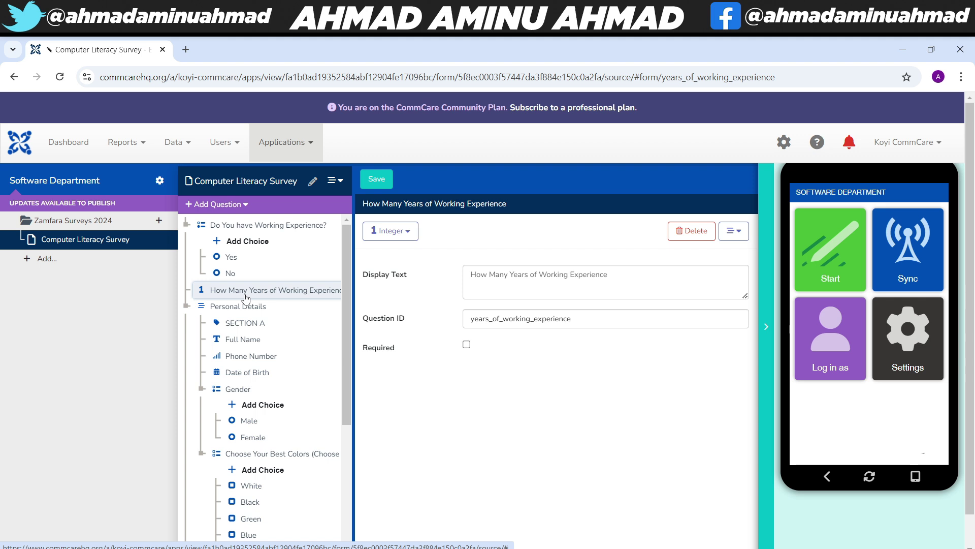
pyautogui.press('Up')
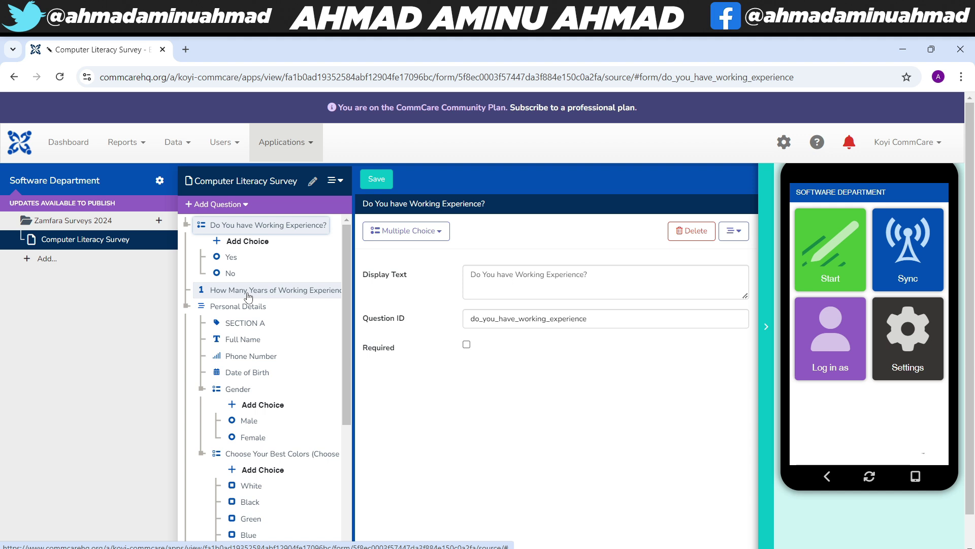
pyautogui.click(248, 295)
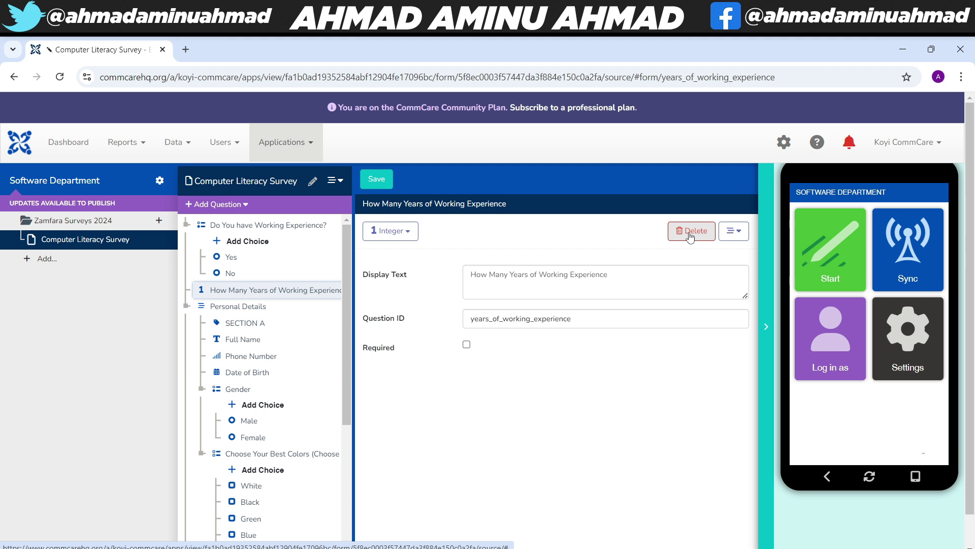
pyautogui.click(734, 231)
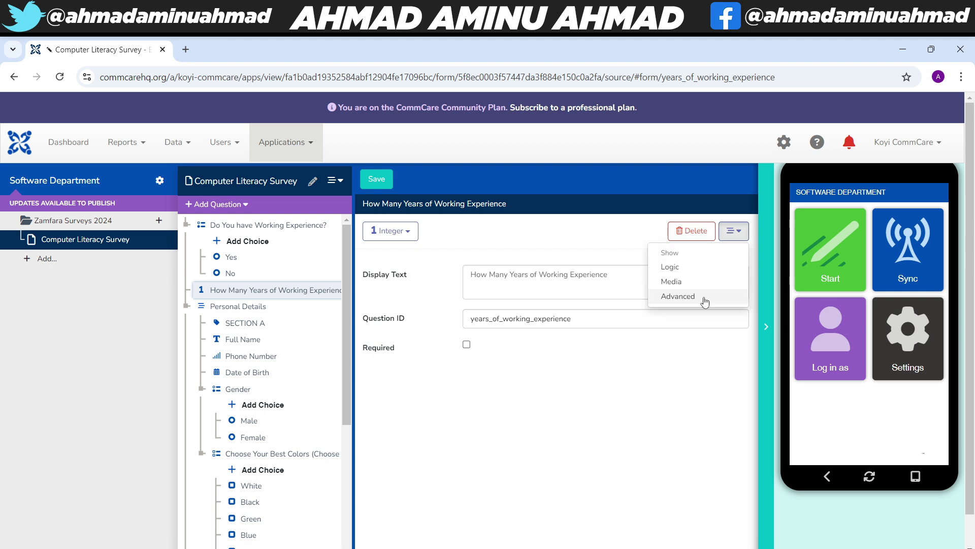
pyautogui.click(670, 267)
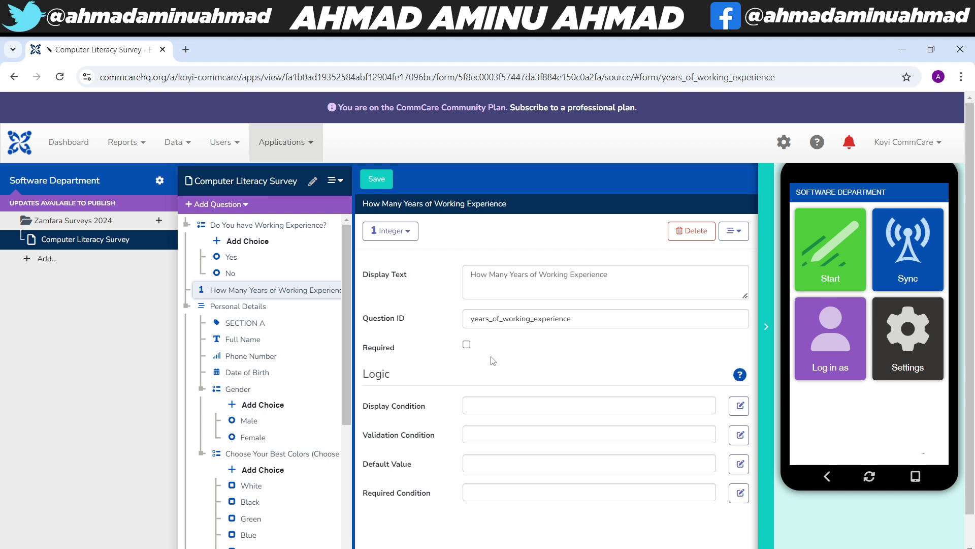
# - Set the years question's display condition to do_you_have_working_experience is equal to 'yes', and save the form
pyautogui.click(740, 407)
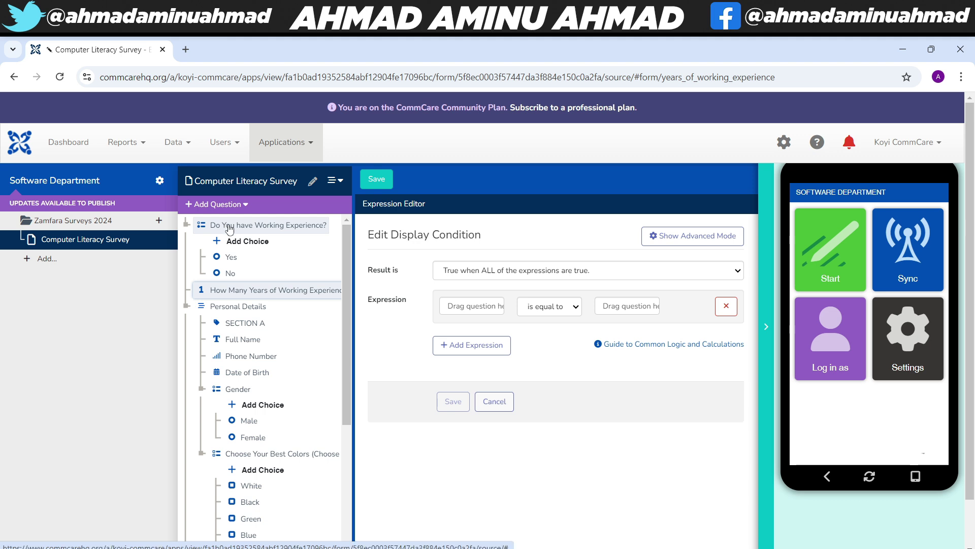
pyautogui.moveTo(228, 228); pyautogui.dragTo(468, 306)
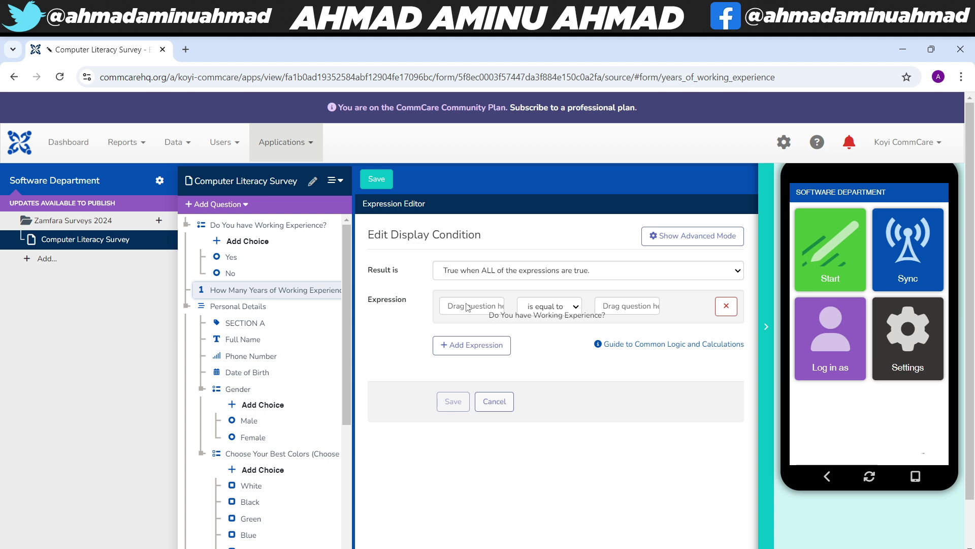
pyautogui.moveTo(468, 306); pyautogui.dragTo(475, 304)
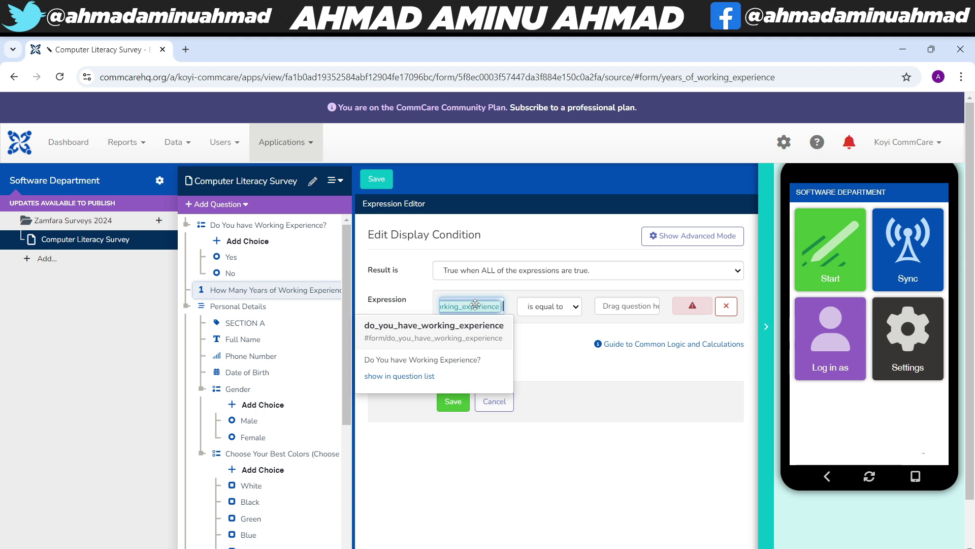
pyautogui.click(631, 304)
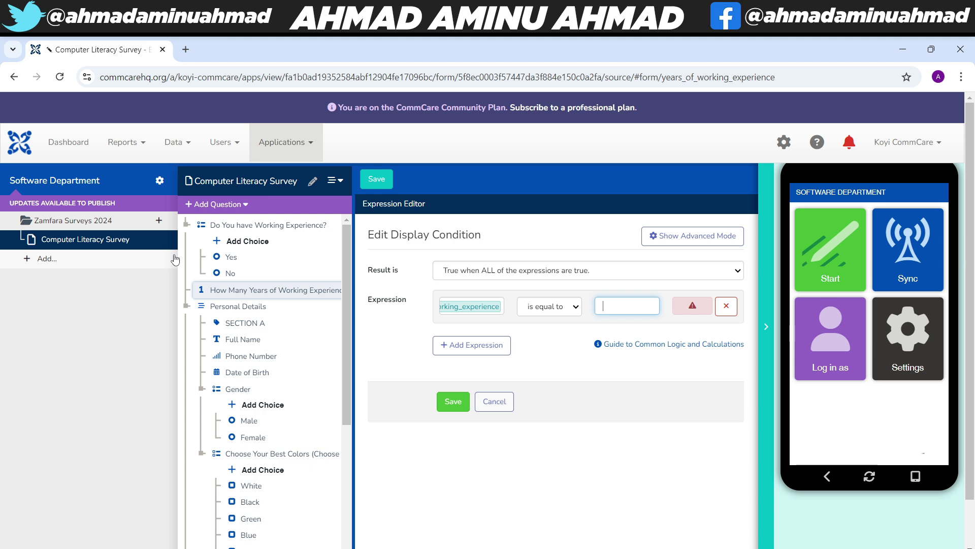
pyautogui.write("'yes'")
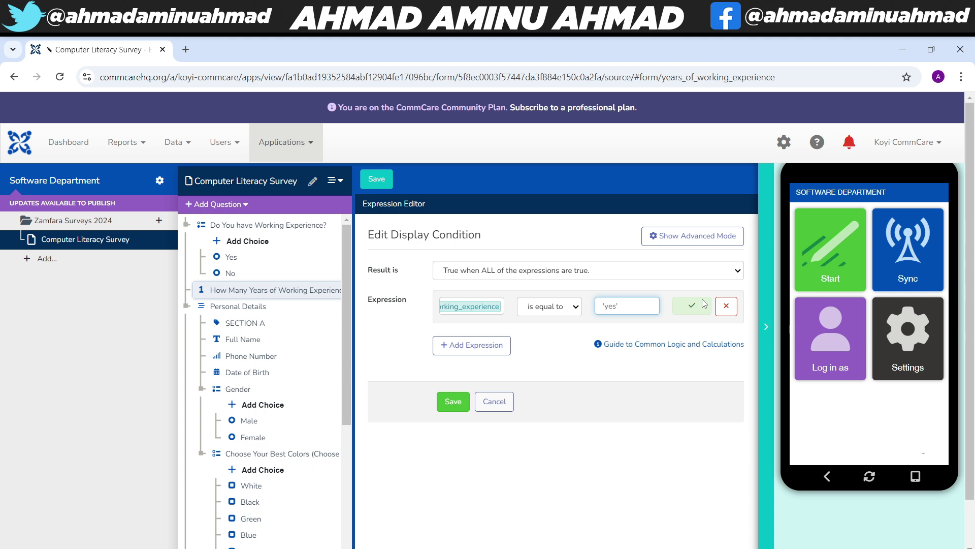
pyautogui.click(454, 405)
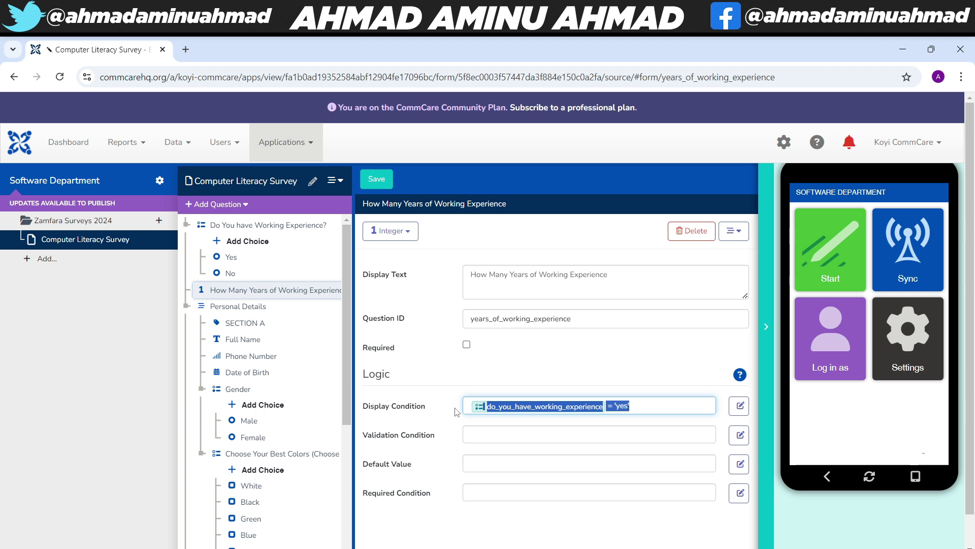
pyautogui.click(456, 412)
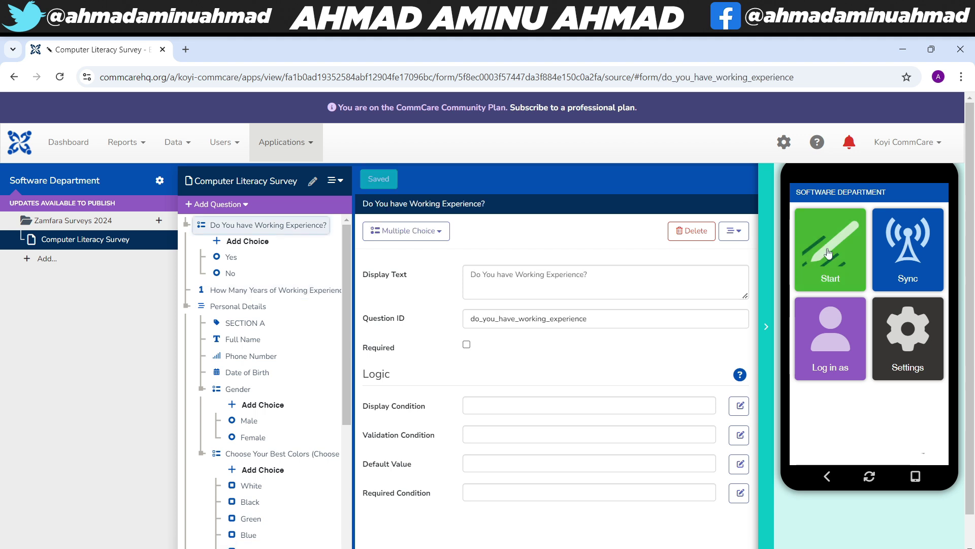
# - Test the Computer Literacy Survey in the app preview by answering Yes to the working experience question
pyautogui.click(828, 252)
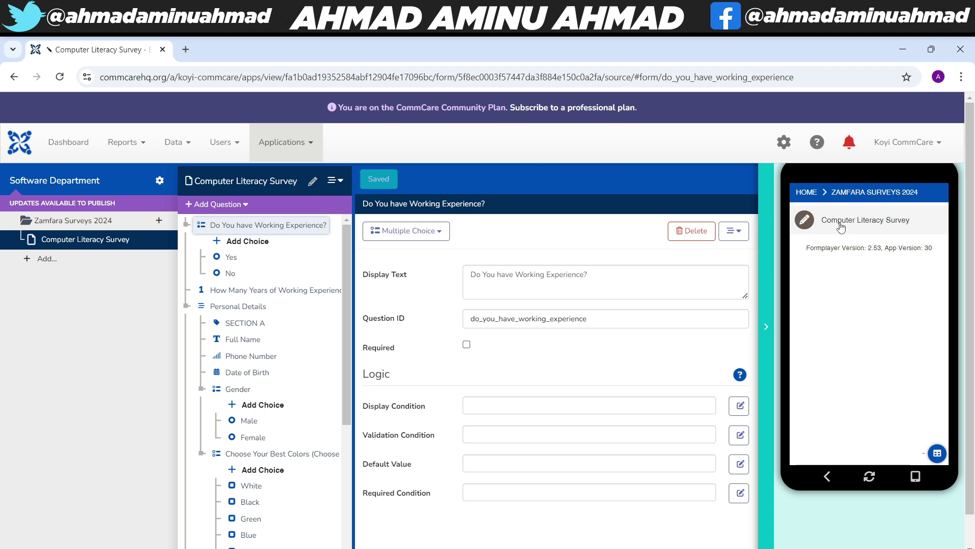
pyautogui.click(841, 227)
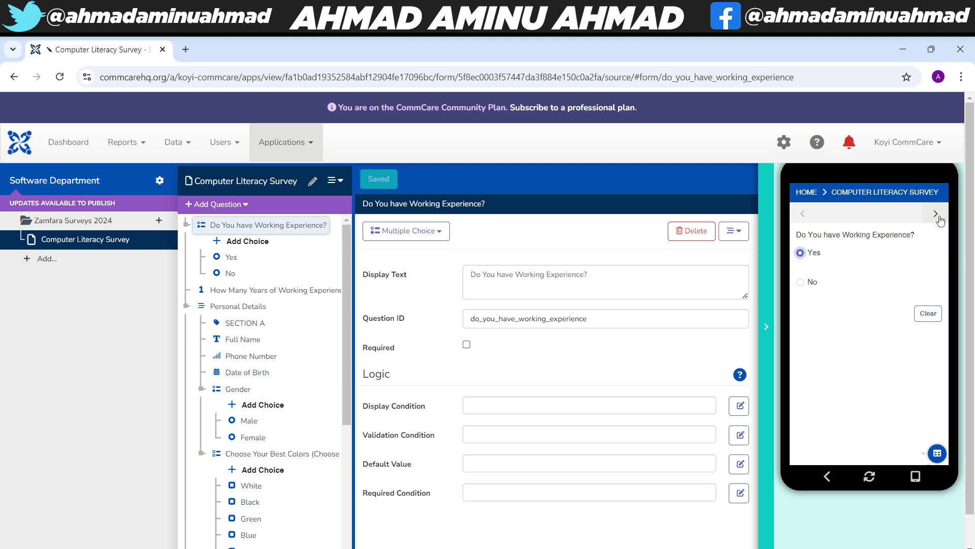
pyautogui.click(938, 215)
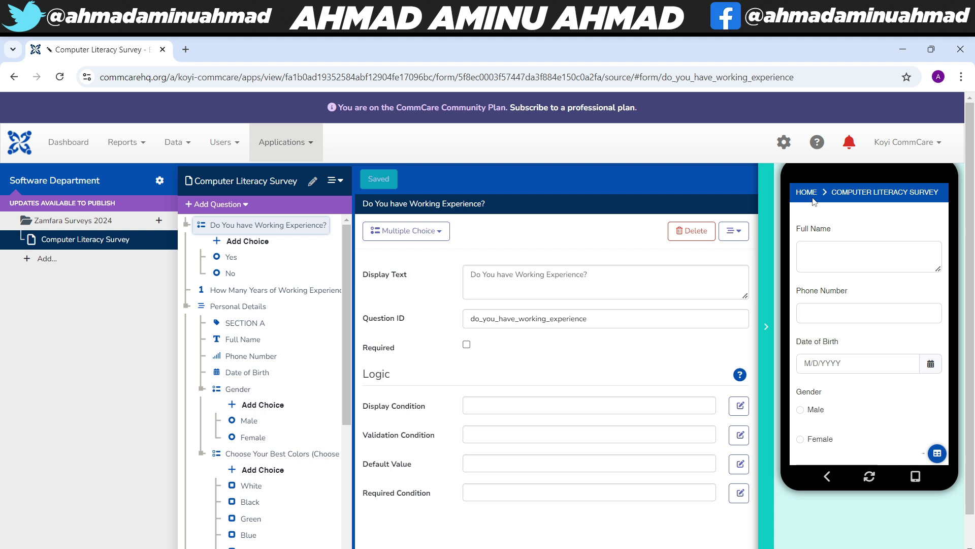
# - Move the two working experience questions together back below the Qualification question, and restore the page zoom to its default
pyautogui.keyDown('ctrl'); pyautogui.click(275, 290); pyautogui.keyUp('ctrl')
pyautogui.moveTo(274, 289); pyautogui.dragTo(269, 452)
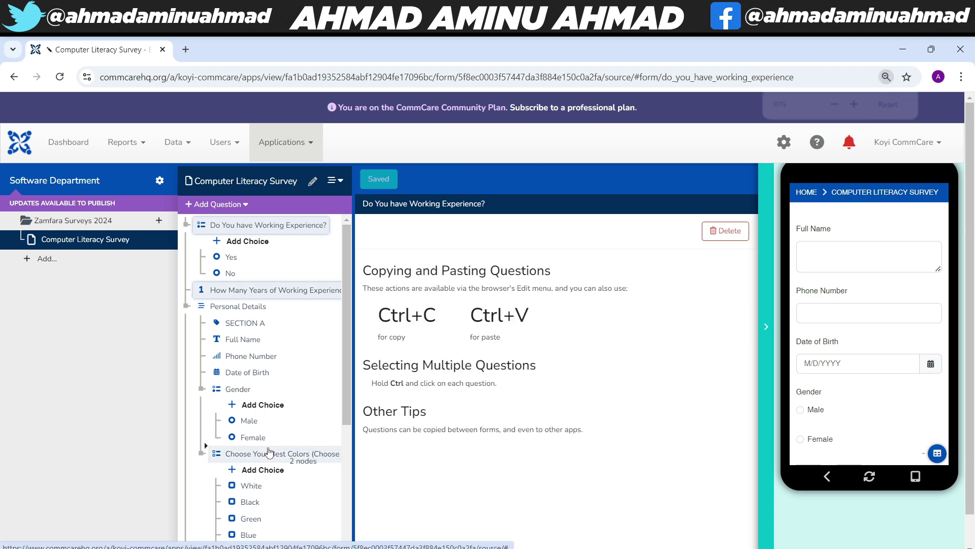
pyautogui.moveTo(269, 452); pyautogui.dragTo(234, 466)
pyautogui.hotkey('ctrl', '-')
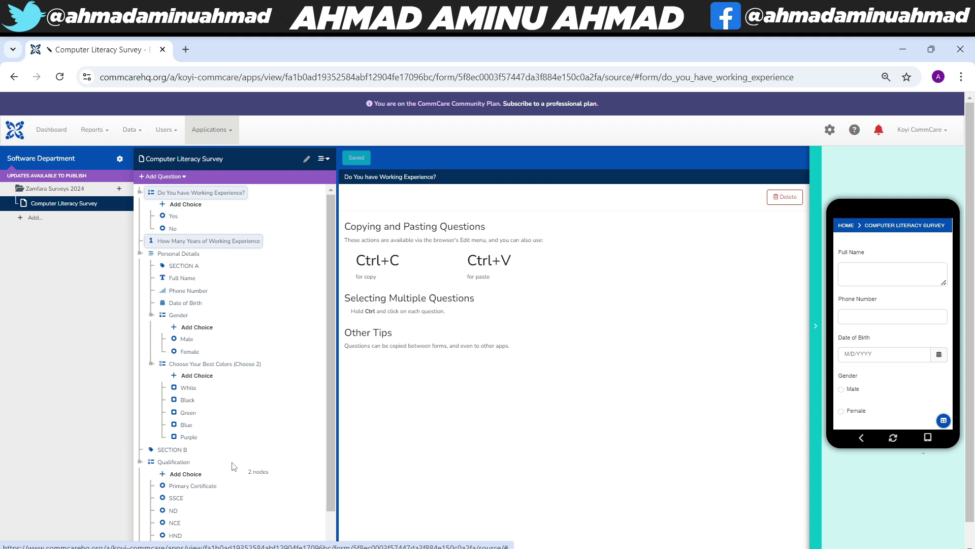
pyautogui.moveTo(234, 466); pyautogui.dragTo(232, 481)
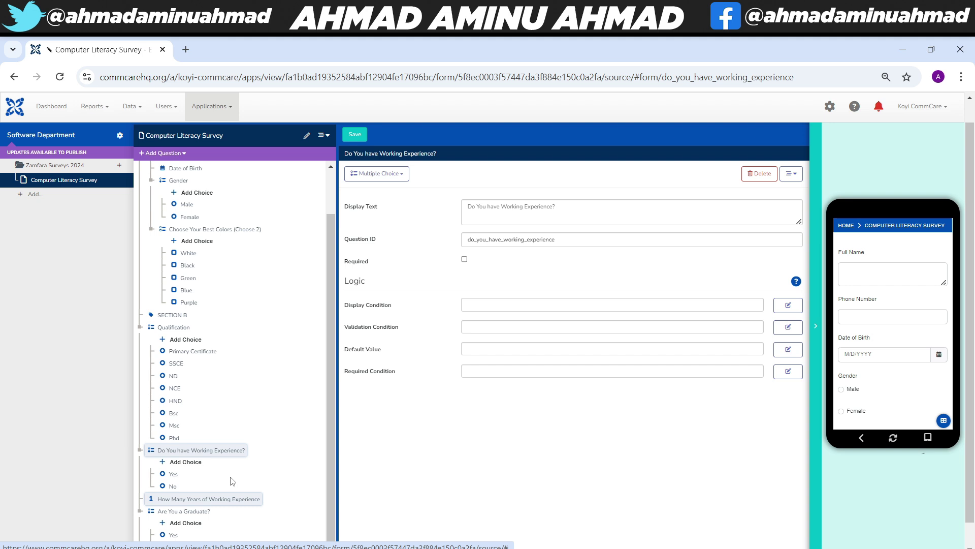
pyautogui.scroll(1, 232, 480)
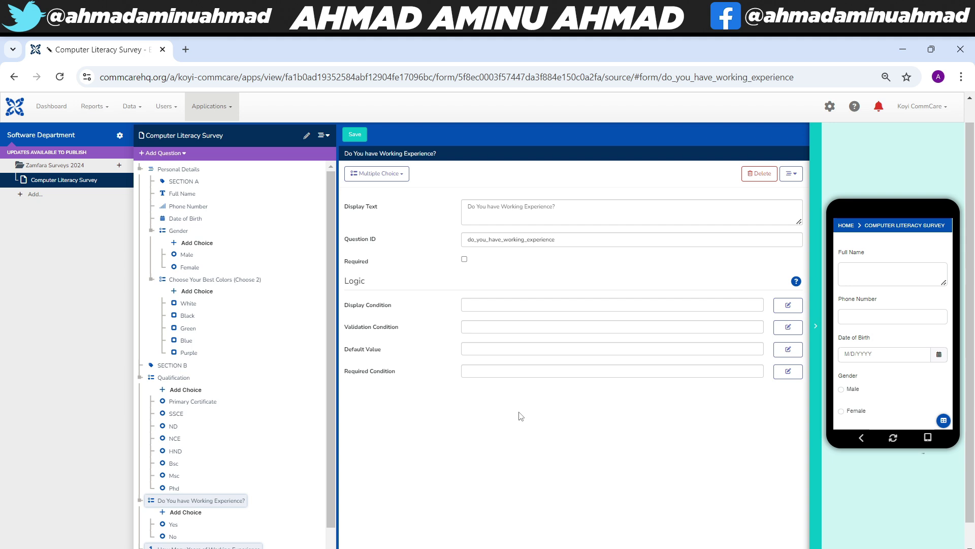
pyautogui.click(961, 77)
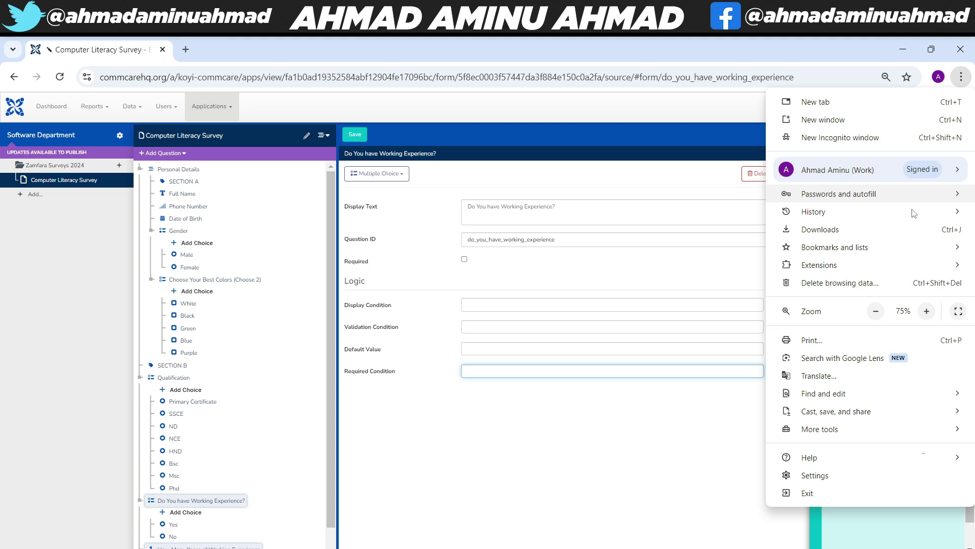
pyautogui.hotkey('ctrl', '0')
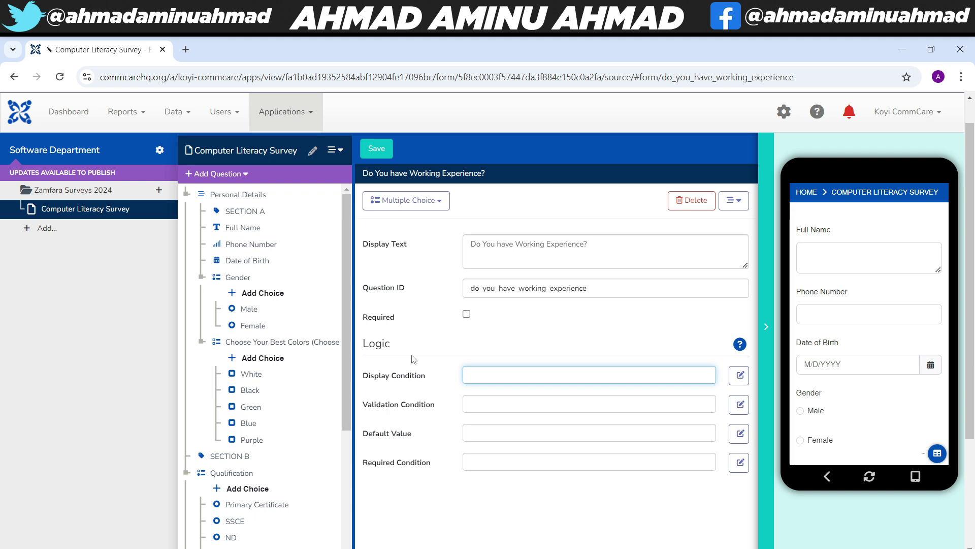
# - Give the "Are You a Graduate?" question a display condition expression where qualification is equal to 'nd'
pyautogui.scroll(-5, 259, 414)
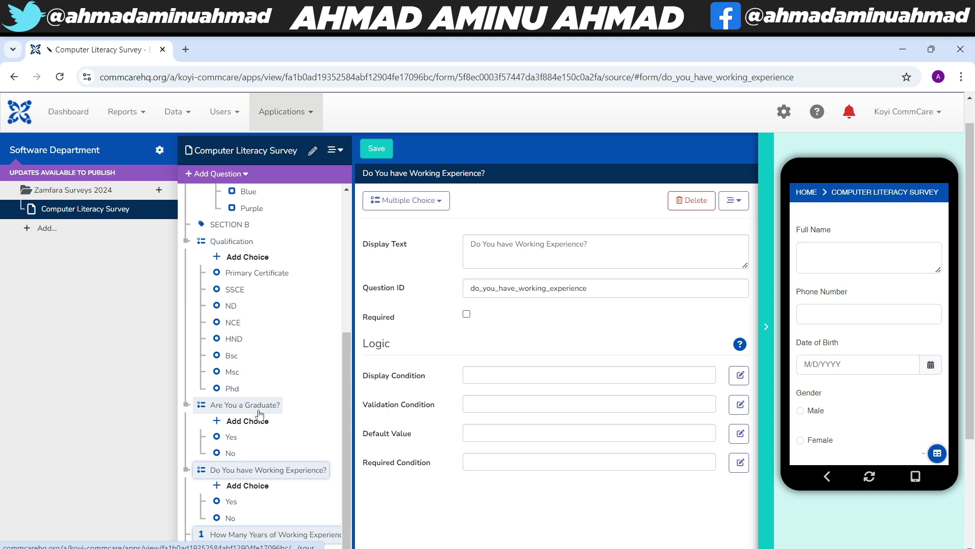
pyautogui.click(252, 406)
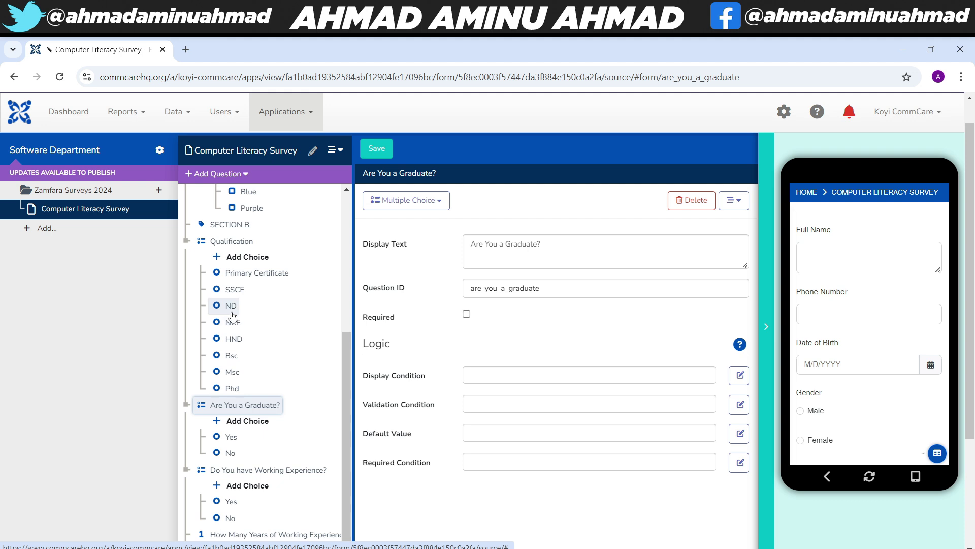
pyautogui.press('Tab')
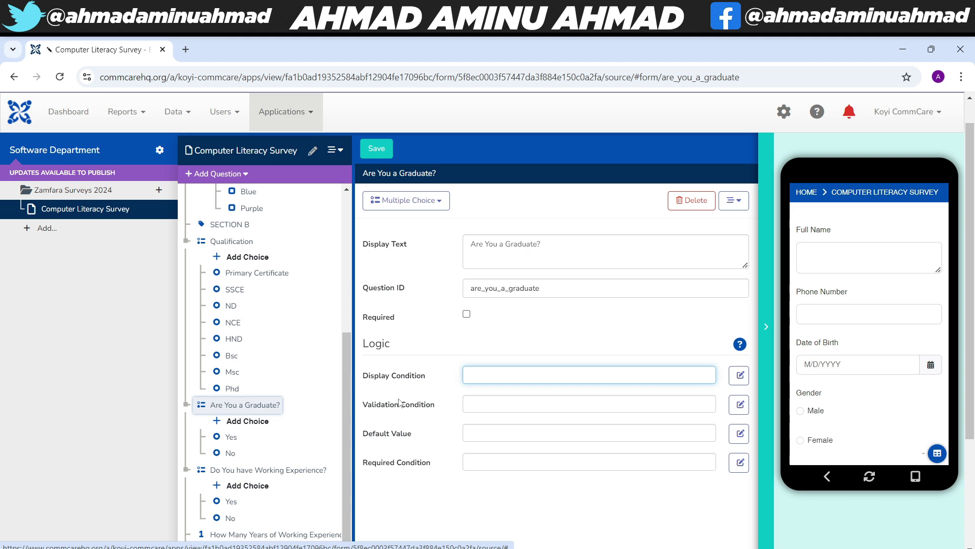
pyautogui.click(635, 367)
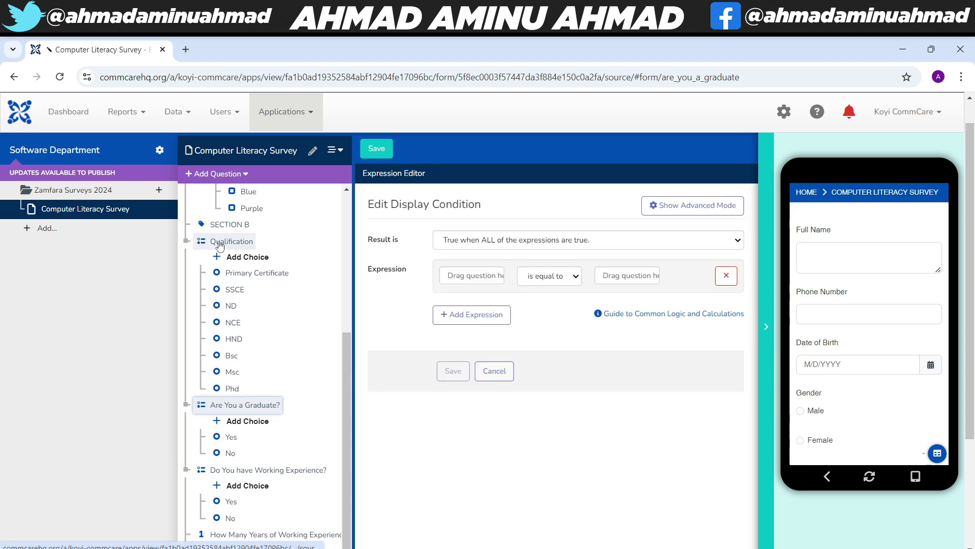
pyautogui.moveTo(219, 246); pyautogui.dragTo(463, 274)
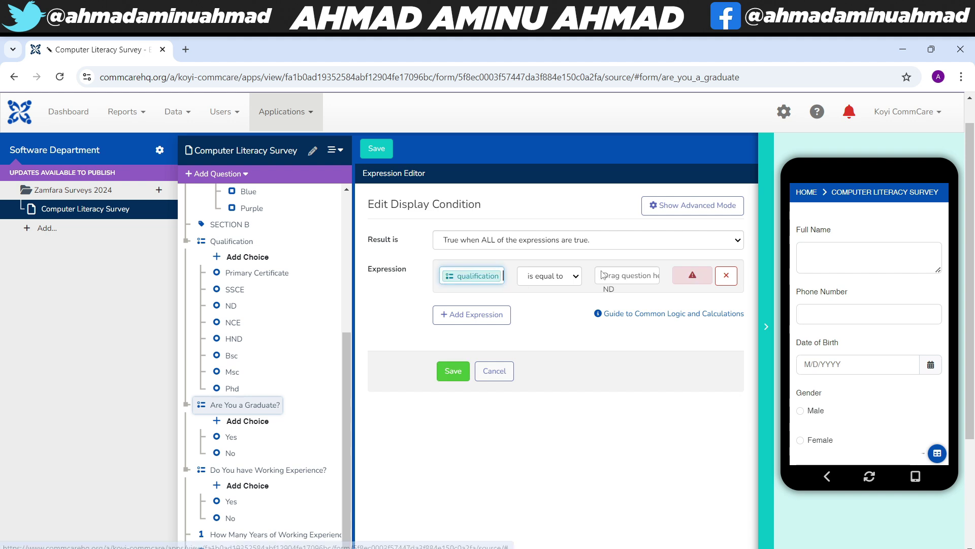
pyautogui.click(620, 275)
pyautogui.write("'nd'")
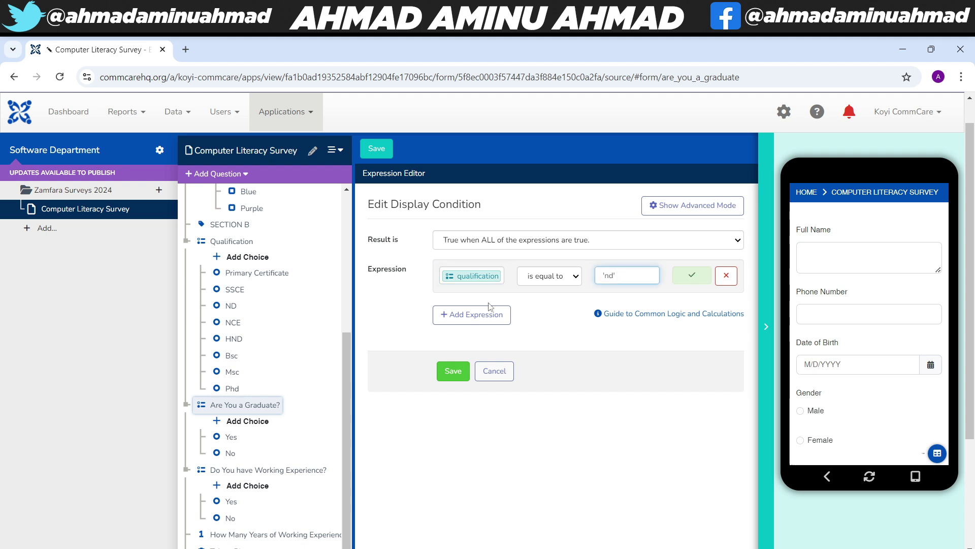
# - Add a second expression, qualification is equal to 'nce', to the graduate question's display condition, and save the condition and the form
pyautogui.click(468, 319)
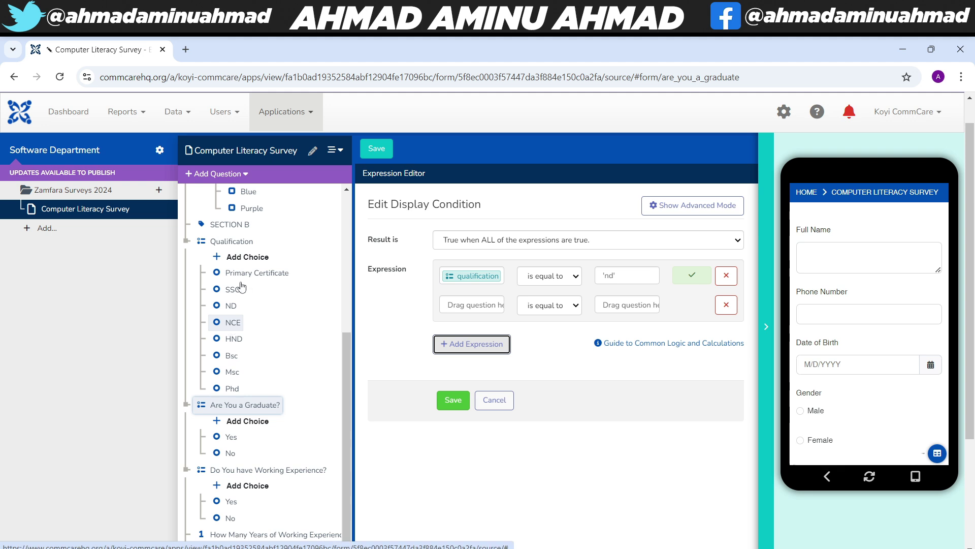
pyautogui.moveTo(227, 242); pyautogui.dragTo(481, 308)
pyautogui.moveTo(217, 322); pyautogui.dragTo(633, 308)
pyautogui.click(453, 400)
pyautogui.click(377, 148)
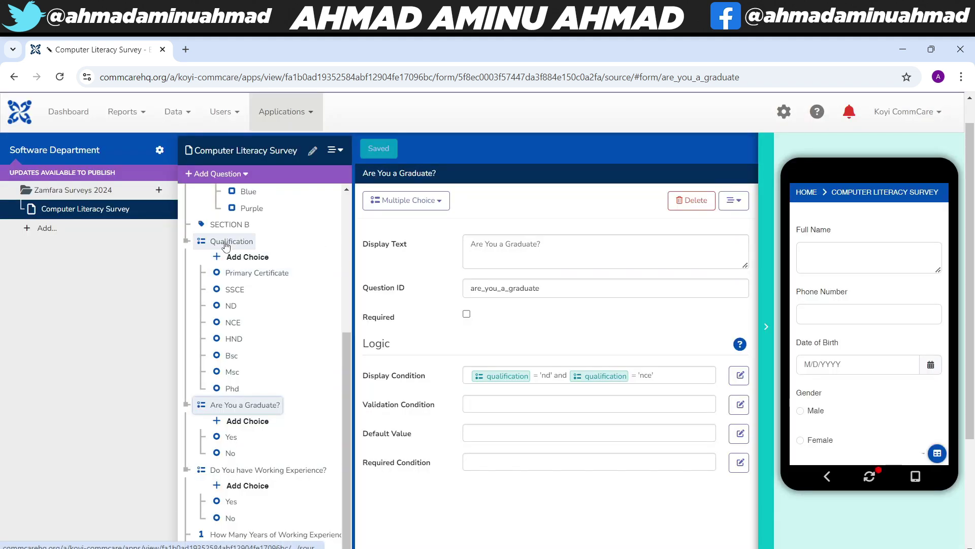
# - Move the Qualification and "Are You a Graduate?" questions together to the start of the form, above Personal Details, and enlarge the page zoom
pyautogui.keyDown('ctrl'); pyautogui.click(226, 242); pyautogui.keyUp('ctrl')
pyautogui.moveTo(226, 245)
pyautogui.mouseDown()
pyautogui.moveTo(244, 225)
pyautogui.moveTo(283, 269)
pyautogui.moveTo(325, 224)
pyautogui.moveTo(331, 235)
pyautogui.moveTo(257, 205)
pyautogui.mouseUp()
pyautogui.keyDown('ctrl'); pyautogui.scroll(3, 243, 226); pyautogui.keyUp('ctrl')
pyautogui.keyDown('ctrl'); pyautogui.scroll(-2, 262, 250); pyautogui.keyUp('ctrl')
pyautogui.scroll(-1, 274, 259)
pyautogui.scroll(5, 330, 235)
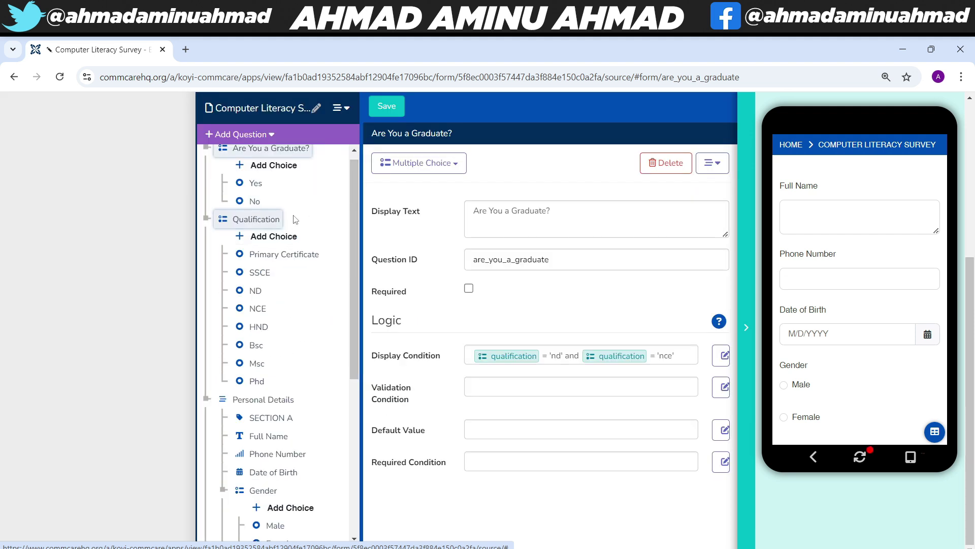
# - Place the Qualification question above "Are You a Graduate?" and save the form
pyautogui.scroll(2, 285, 239)
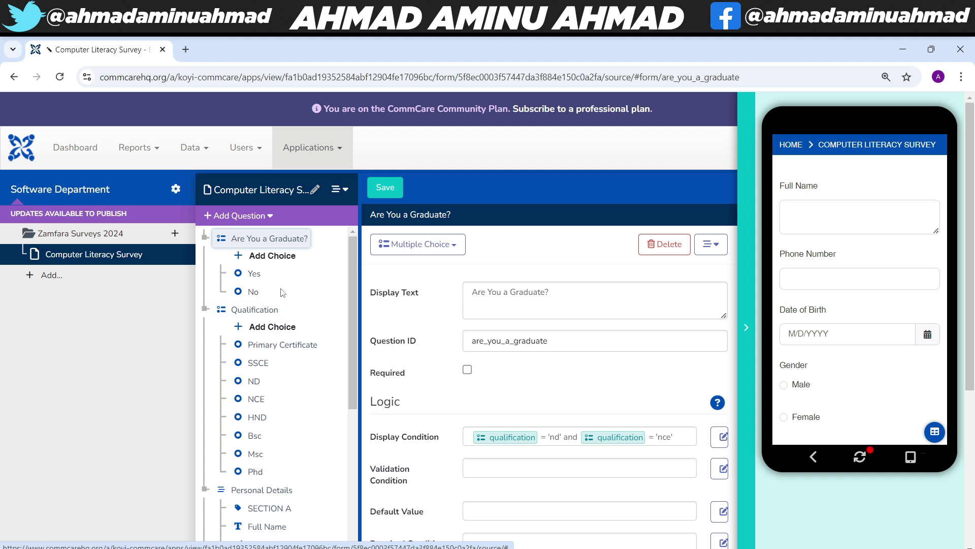
pyautogui.click(235, 310)
pyautogui.moveTo(230, 310); pyautogui.dragTo(238, 241)
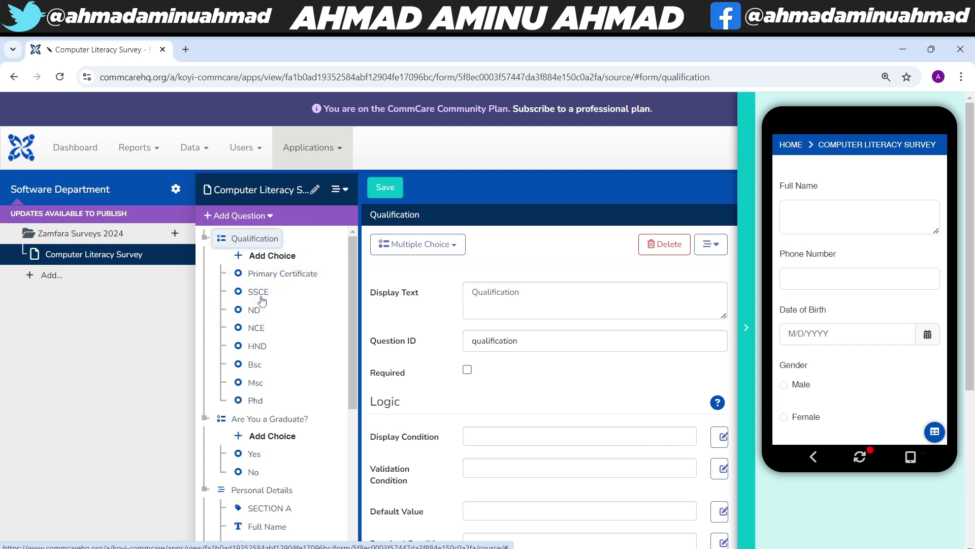
pyautogui.click(273, 419)
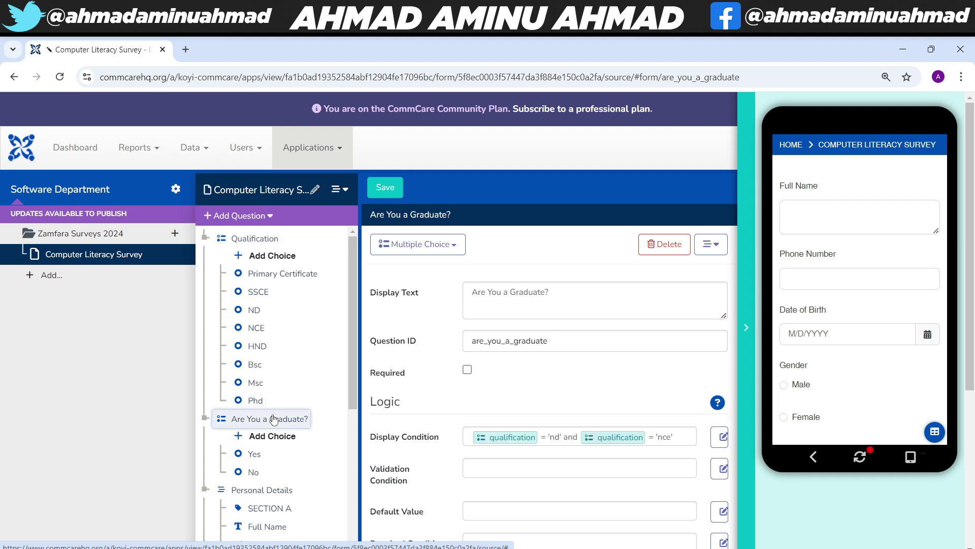
pyautogui.click(385, 188)
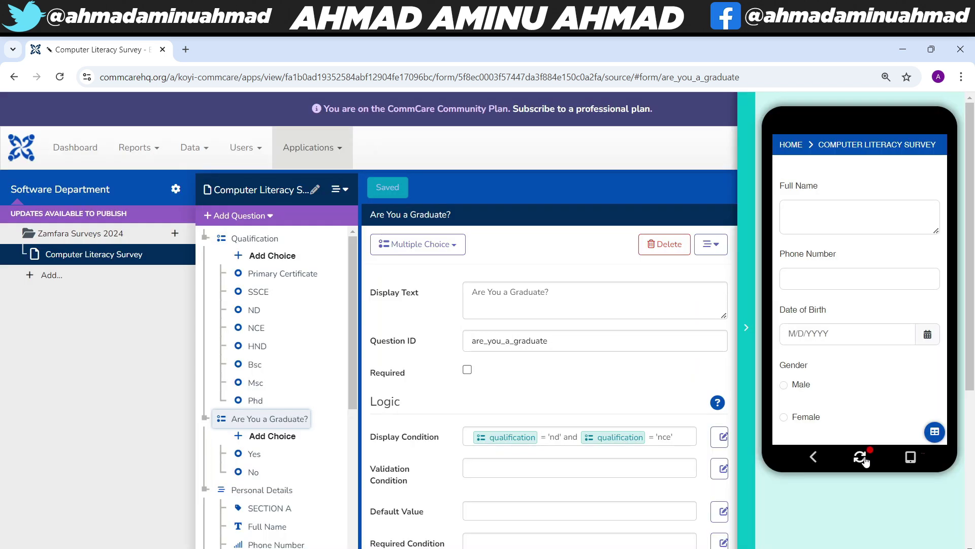
# - Refresh the app preview and test the Computer Literacy Survey by answering ND to the Qualification question
pyautogui.click(864, 457)
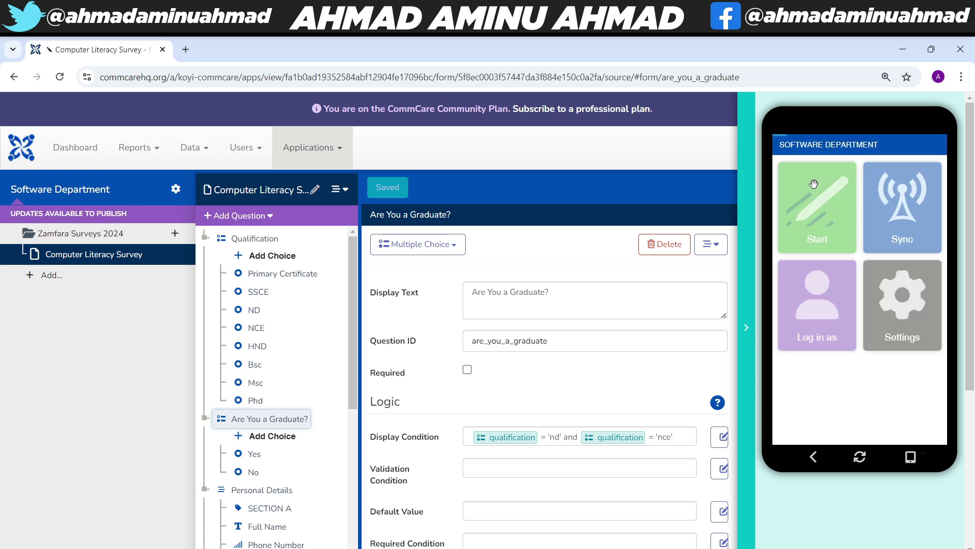
pyautogui.click(822, 172)
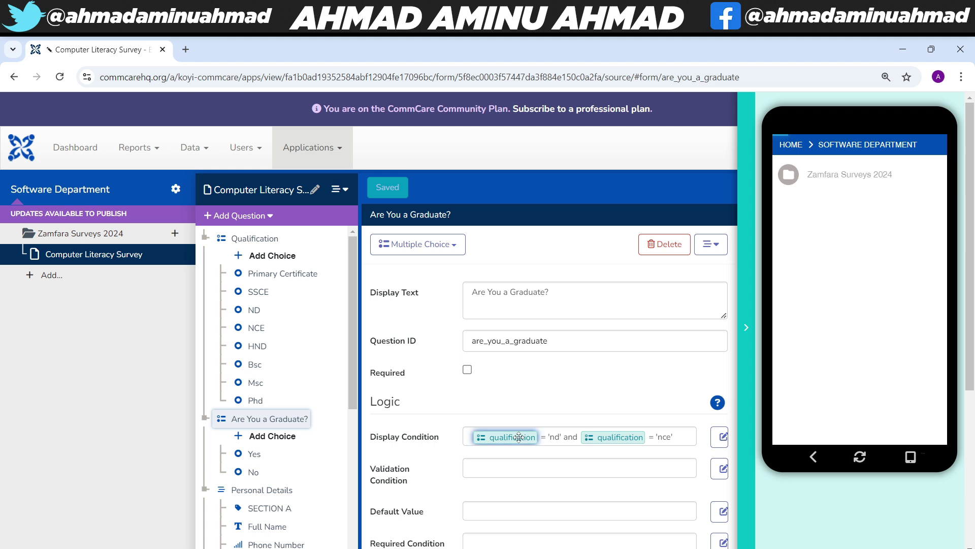
pyautogui.click(838, 175)
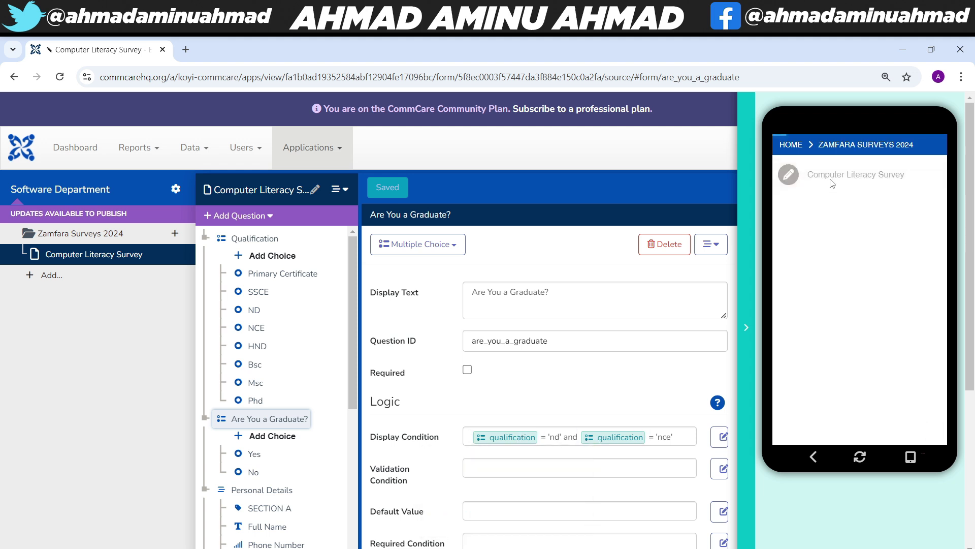
pyautogui.click(828, 175)
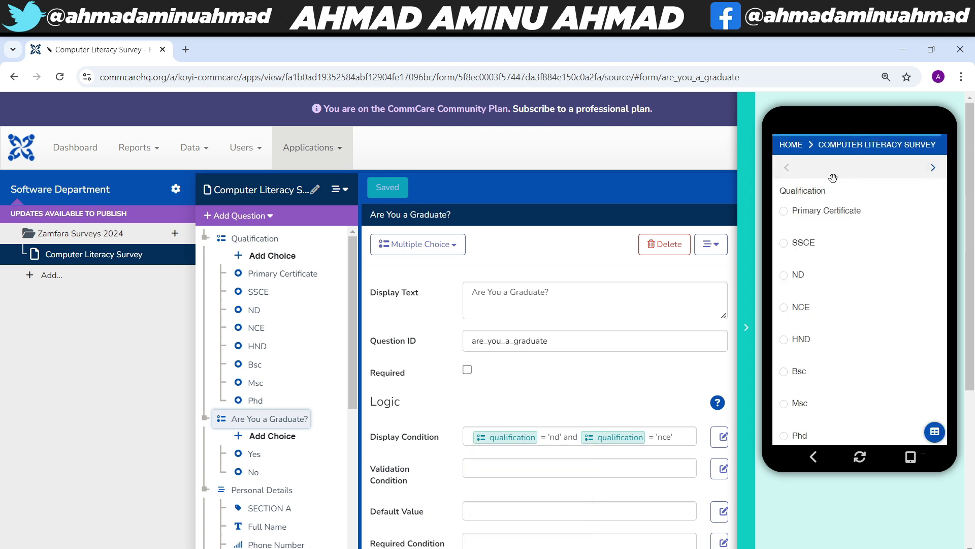
pyautogui.click(787, 275)
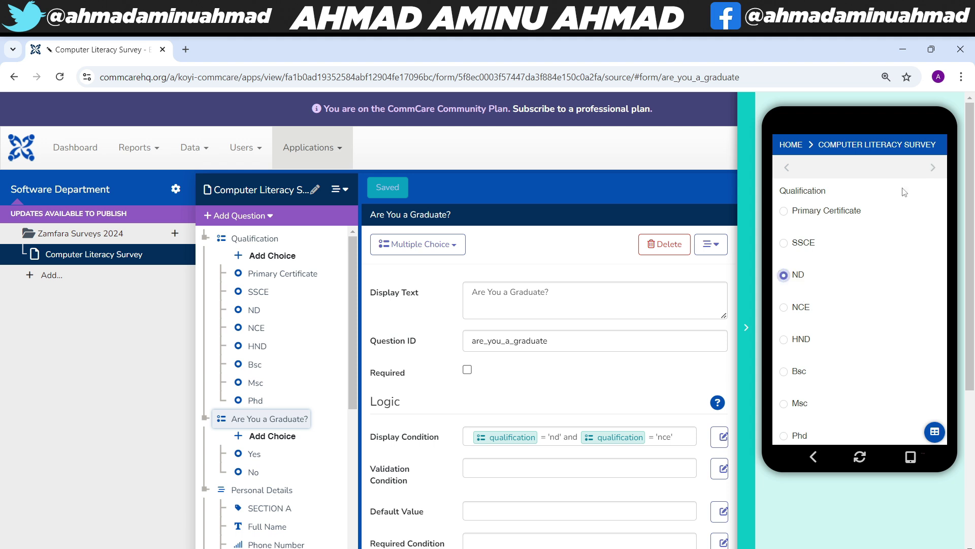
pyautogui.click(934, 170)
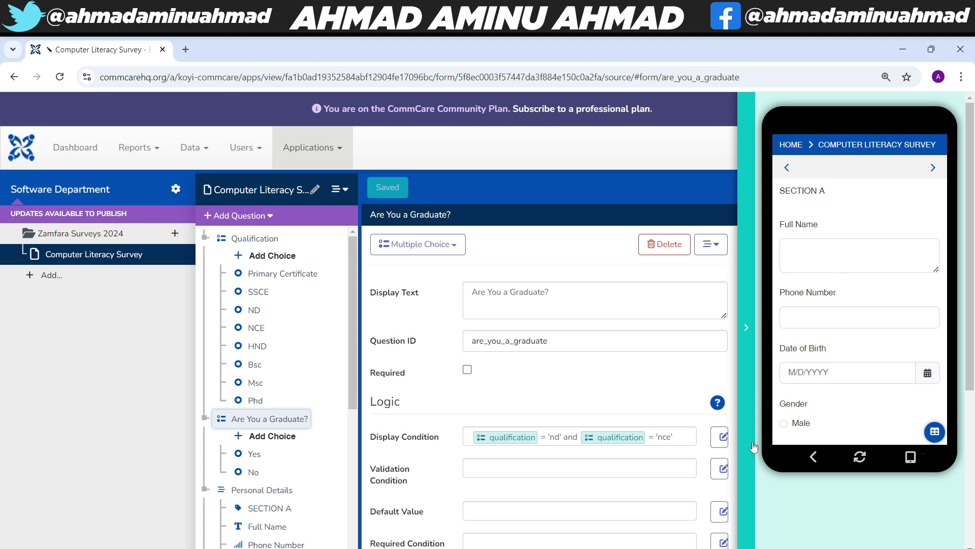
# - Set the graduate question's display condition to be true when ANY of the expressions are true, and save the form
pyautogui.click(719, 436)
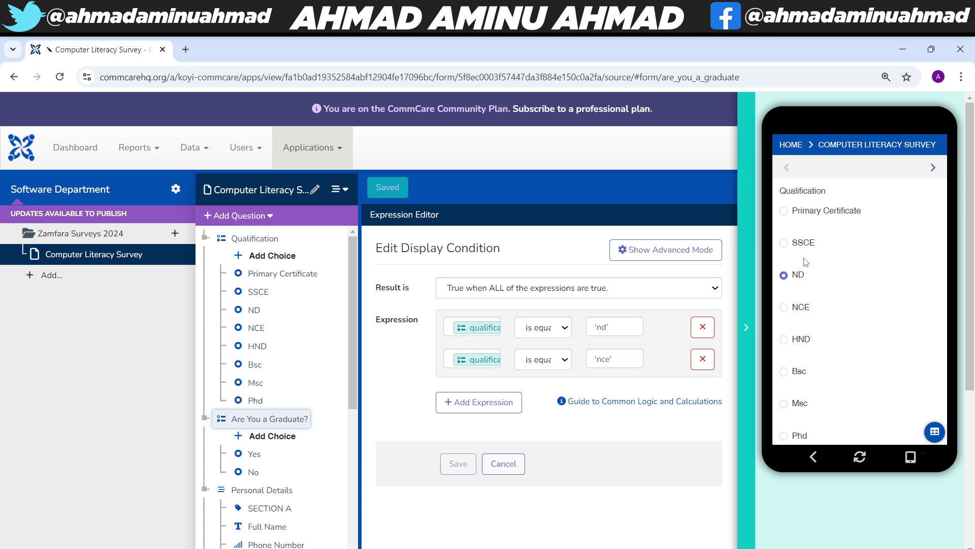
pyautogui.click(787, 307)
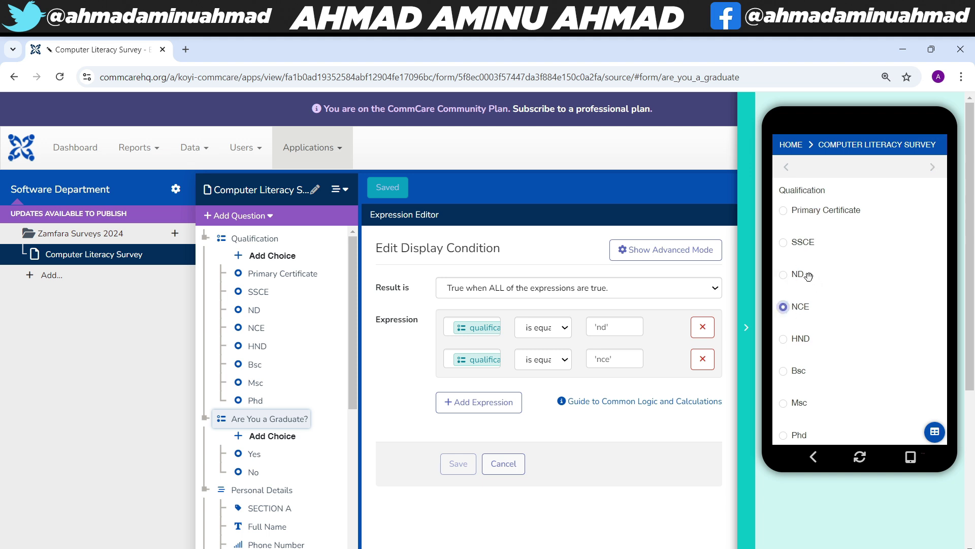
pyautogui.click(795, 277)
pyautogui.click(498, 289)
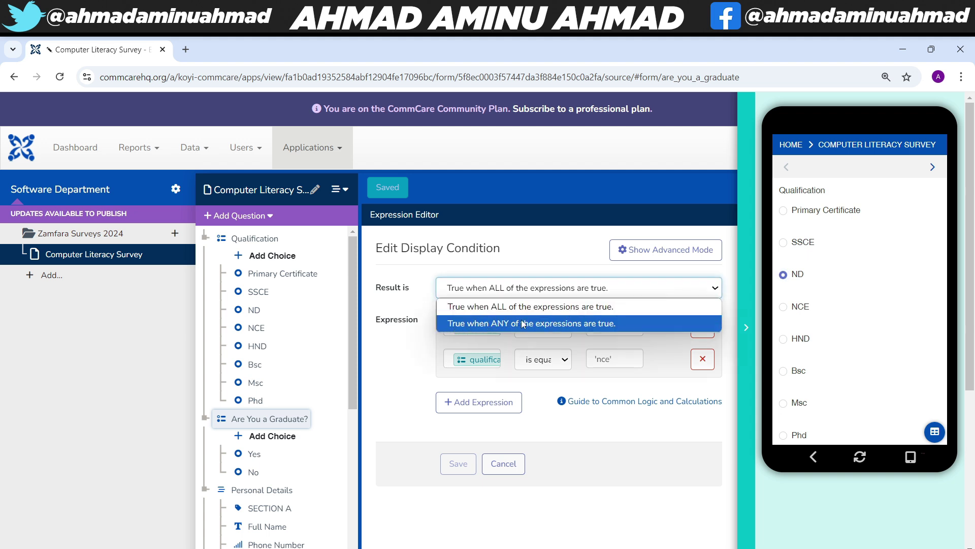
pyautogui.click(501, 322)
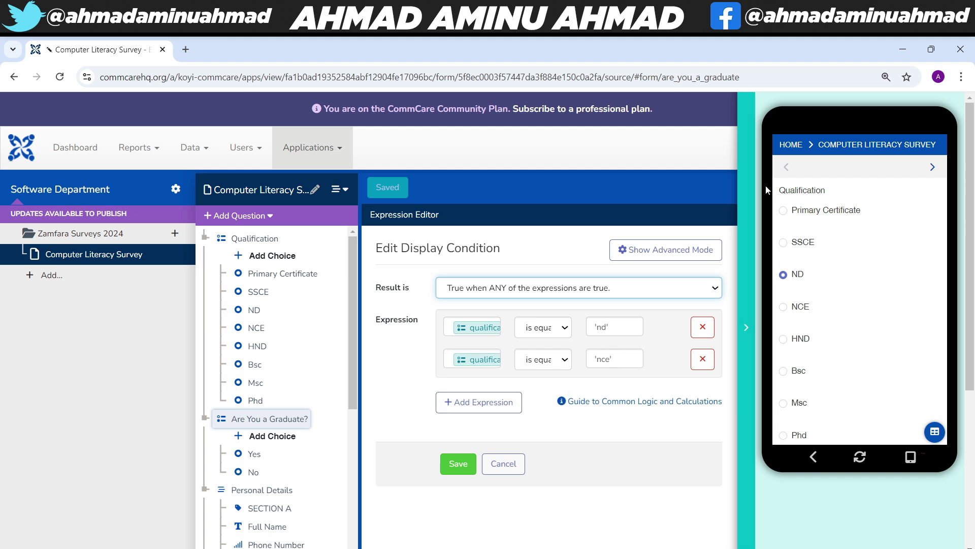
pyautogui.click(458, 466)
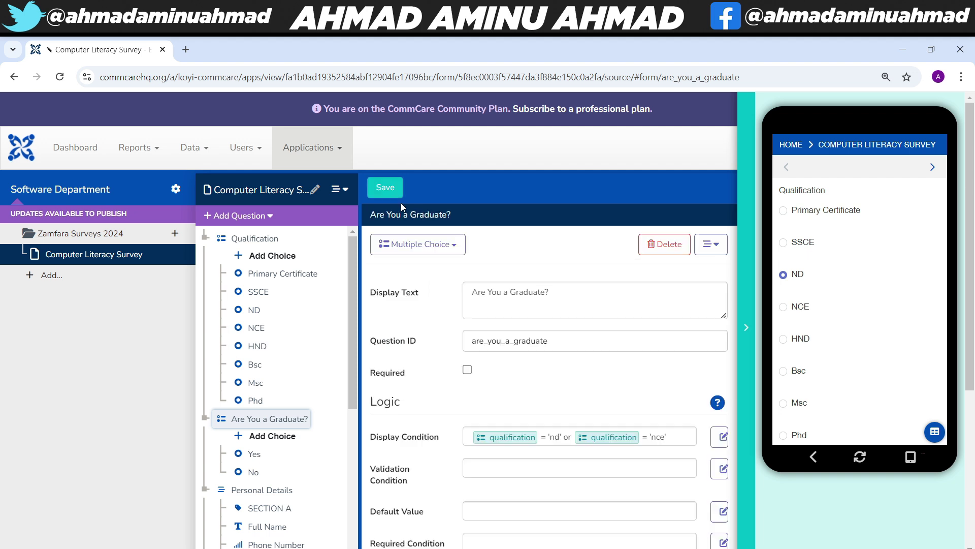
pyautogui.click(387, 187)
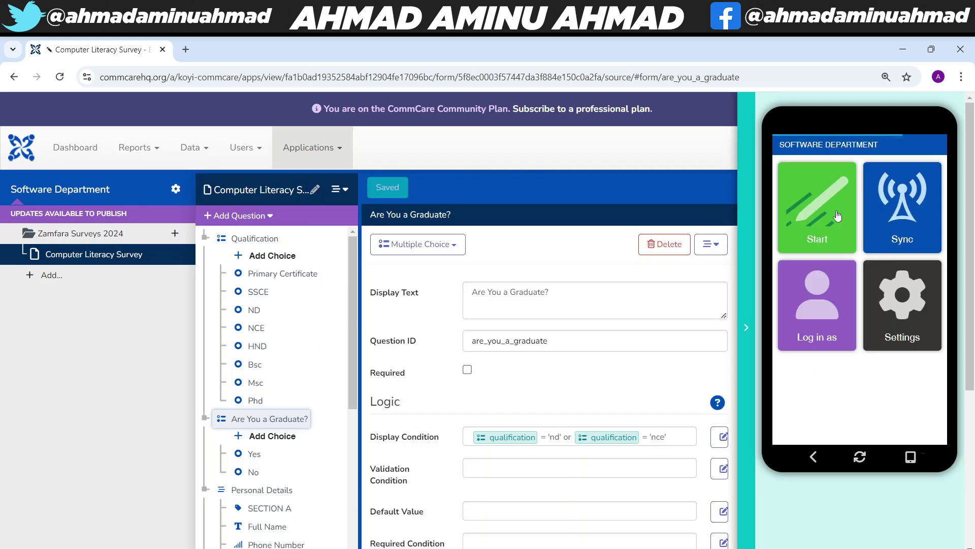
# - Reopen the Computer Literacy Survey in the app preview and test it by answering NCE to the Qualification question
pyautogui.click(825, 179)
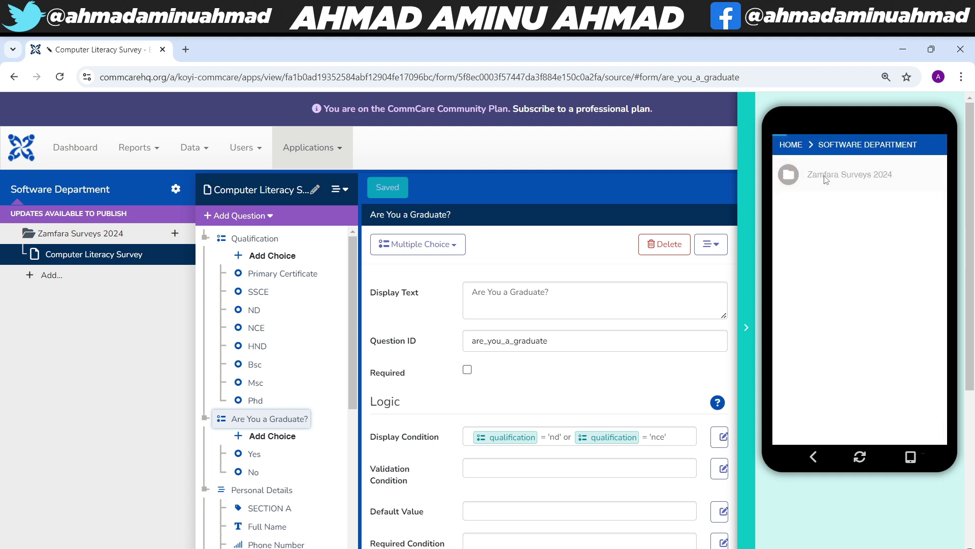
pyautogui.click(824, 178)
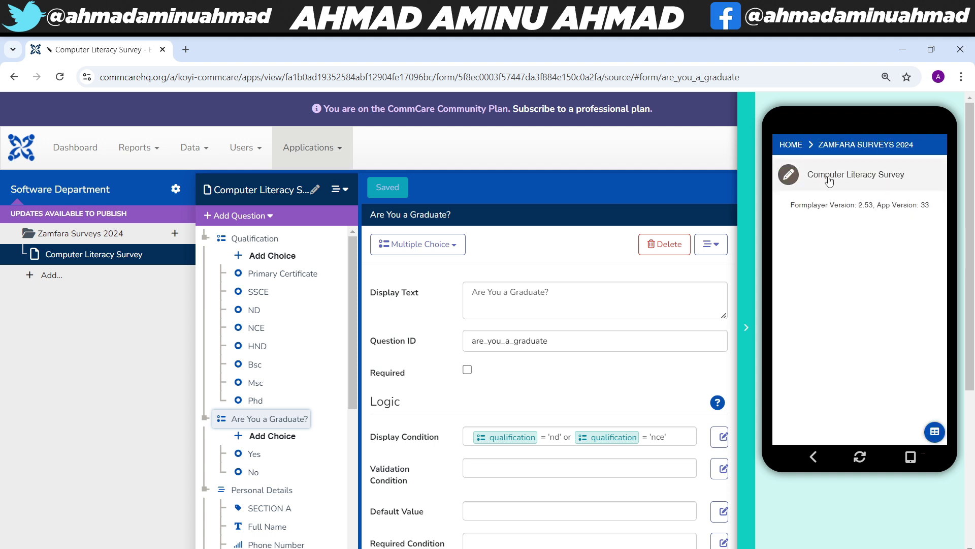
pyautogui.click(832, 180)
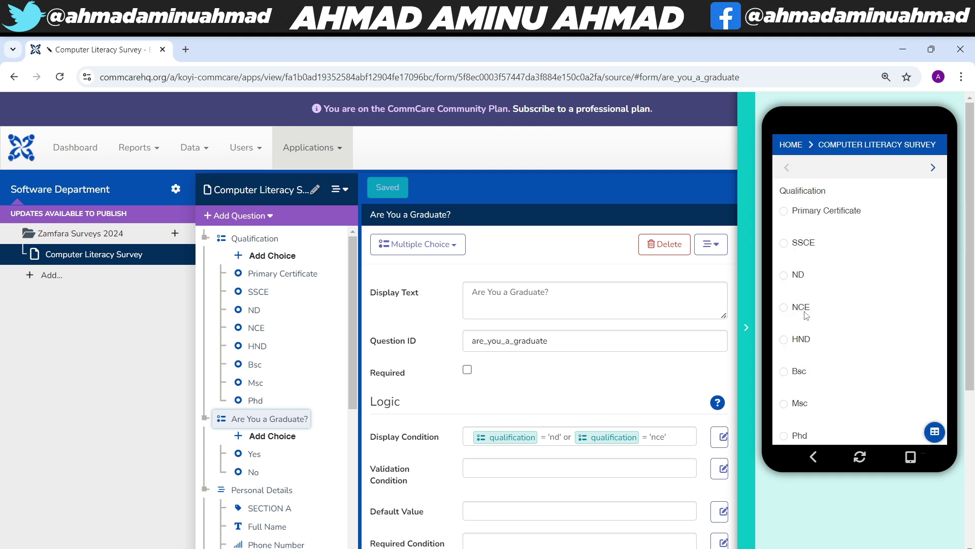
pyautogui.click(805, 310)
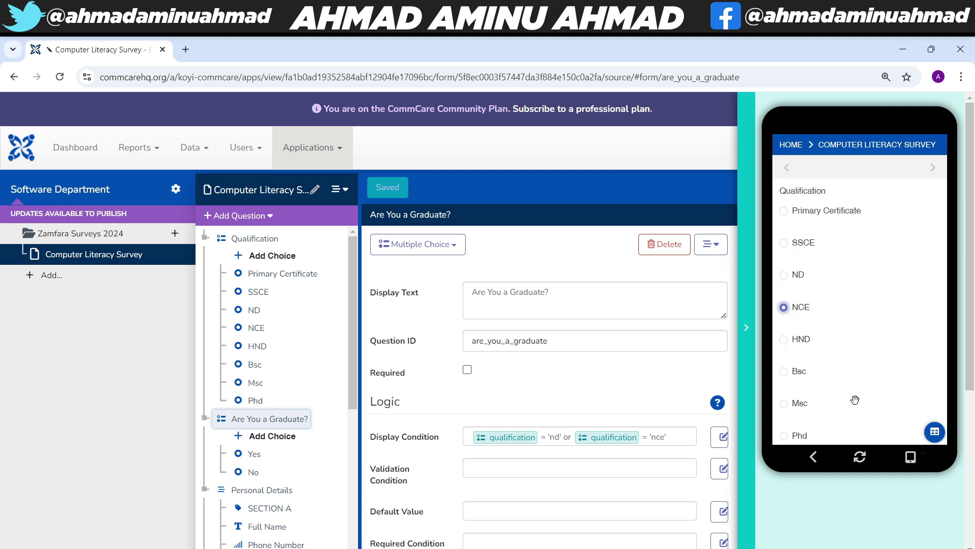
pyautogui.click(933, 169)
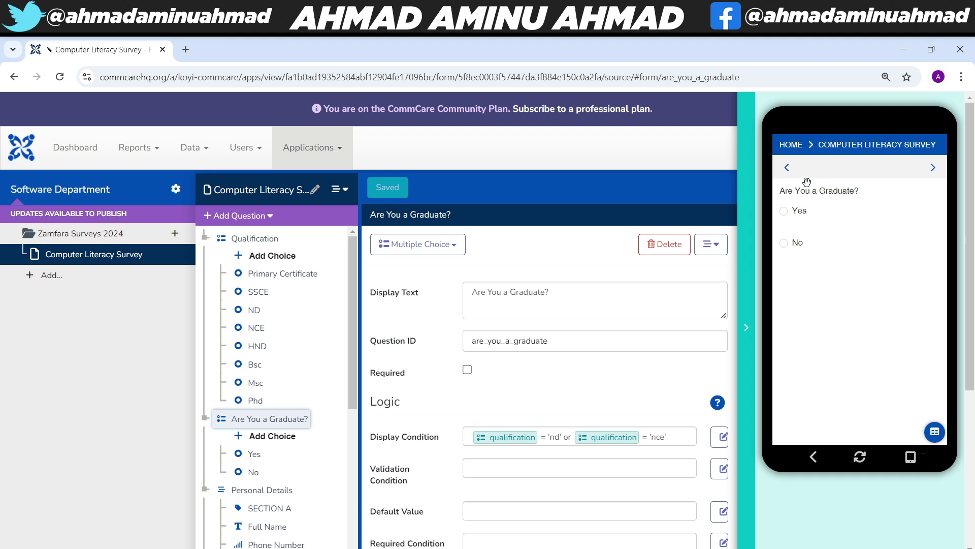
# - Return to the Qualification question in the preview and test the ND and Bsc answers in turn
pyautogui.click(787, 170)
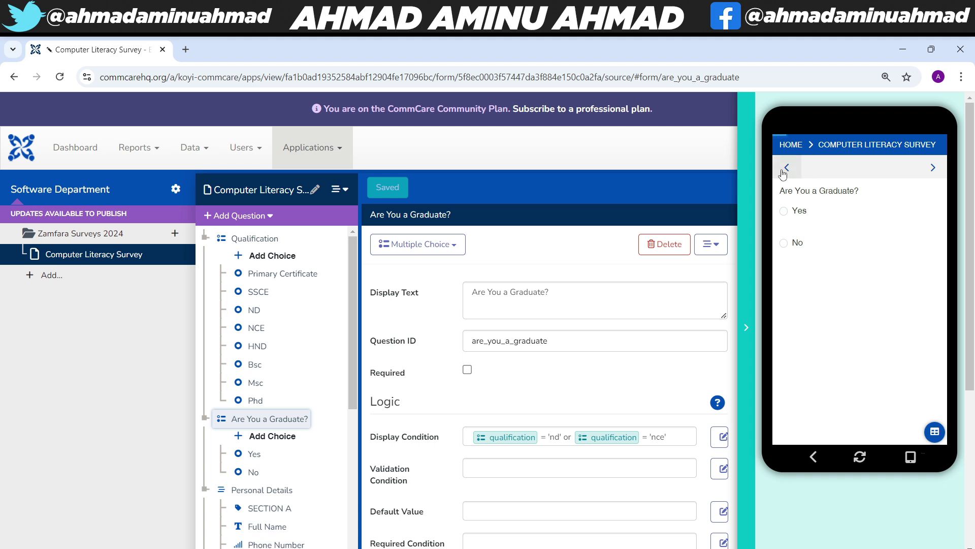
pyautogui.click(798, 274)
pyautogui.click(933, 169)
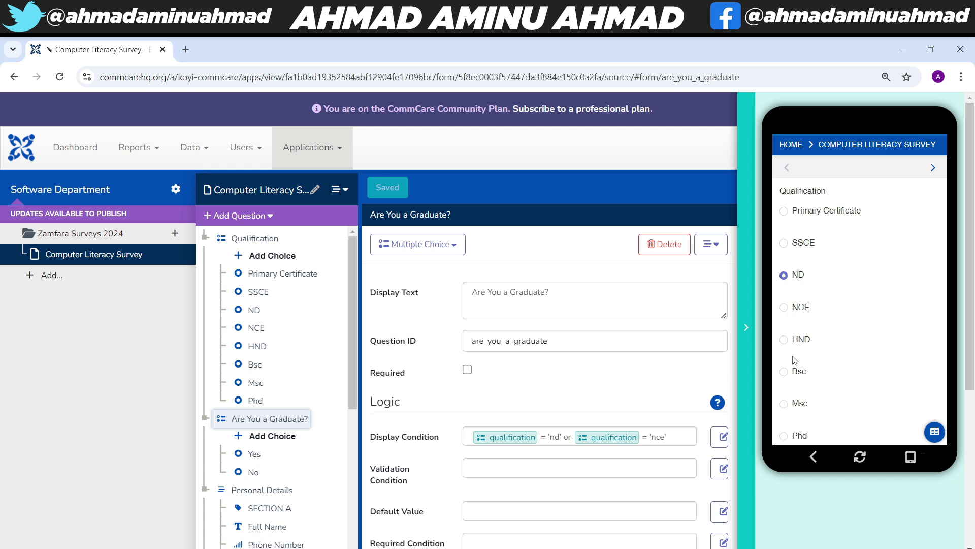
pyautogui.click(800, 372)
pyautogui.click(934, 173)
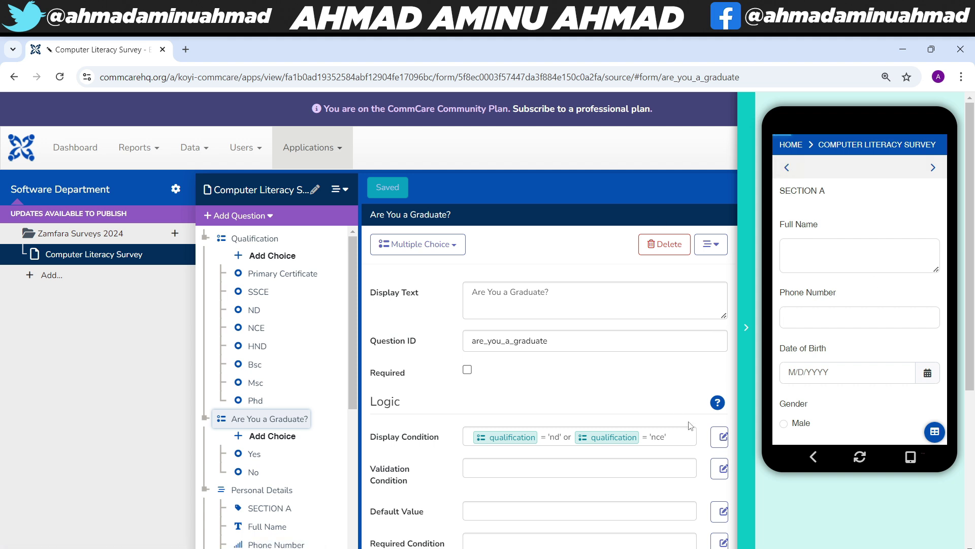
# - Add expressions to the graduate question's display condition for qualification is equal to 'hnd' and qualification is equal to 'bsc'
pyautogui.click(719, 437)
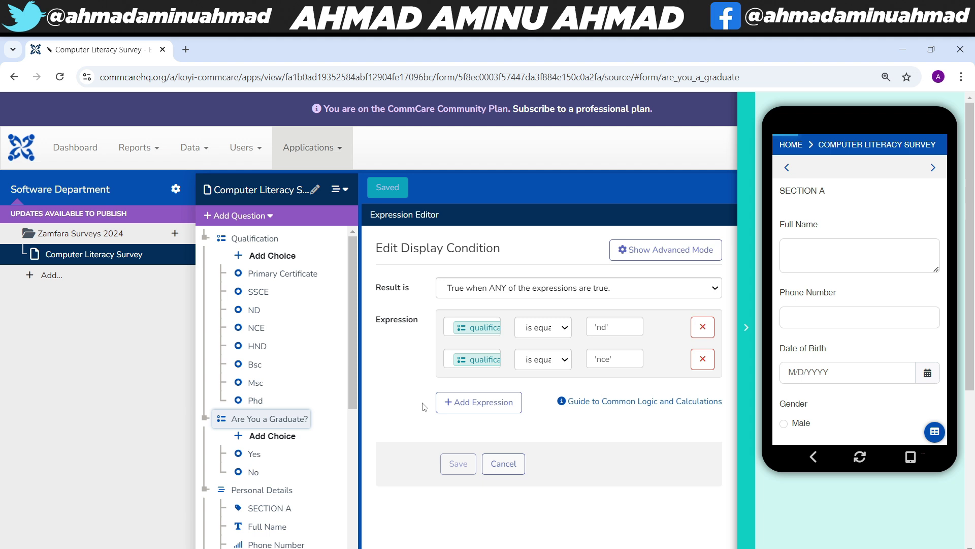
pyautogui.click(471, 405)
pyautogui.moveTo(258, 247); pyautogui.dragTo(456, 391)
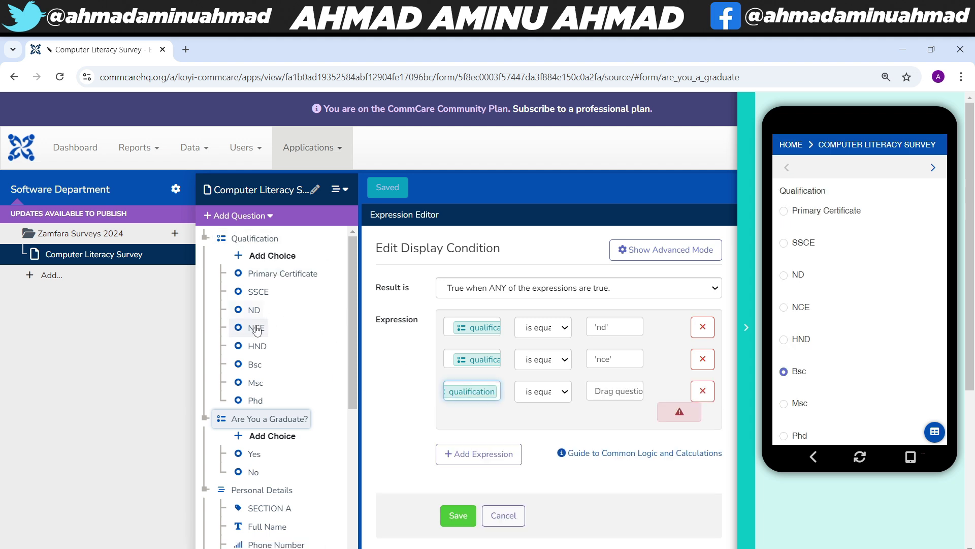
pyautogui.moveTo(256, 346); pyautogui.dragTo(592, 387)
pyautogui.click(479, 454)
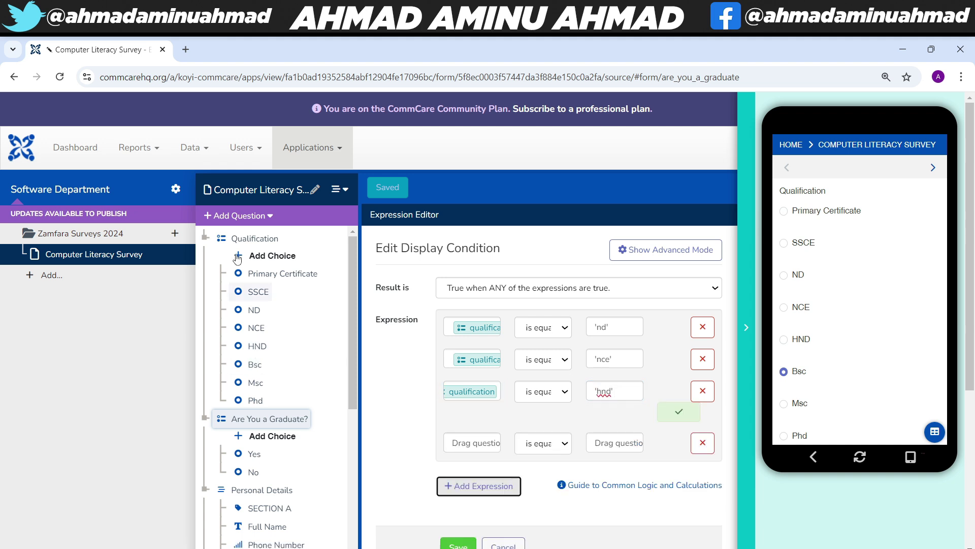
pyautogui.moveTo(245, 240); pyautogui.dragTo(447, 450)
pyautogui.moveTo(461, 443); pyautogui.dragTo(462, 443)
pyautogui.moveTo(254, 364); pyautogui.dragTo(617, 443)
# - Add a qualification is equal to 'msc' expression to the graduate question's display condition and save the condition without any empty expression
pyautogui.click(477, 509)
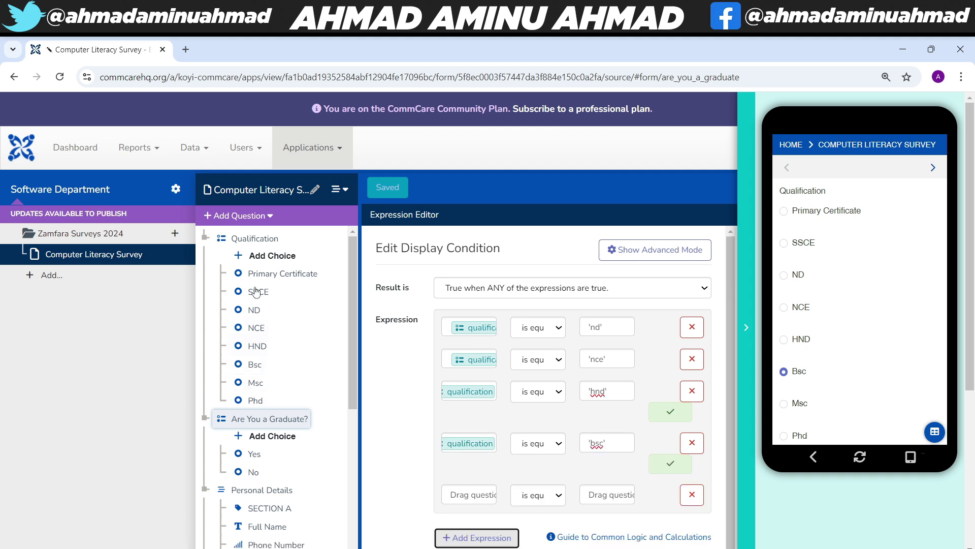
pyautogui.moveTo(249, 238); pyautogui.dragTo(472, 491)
pyautogui.moveTo(252, 389); pyautogui.dragTo(605, 497)
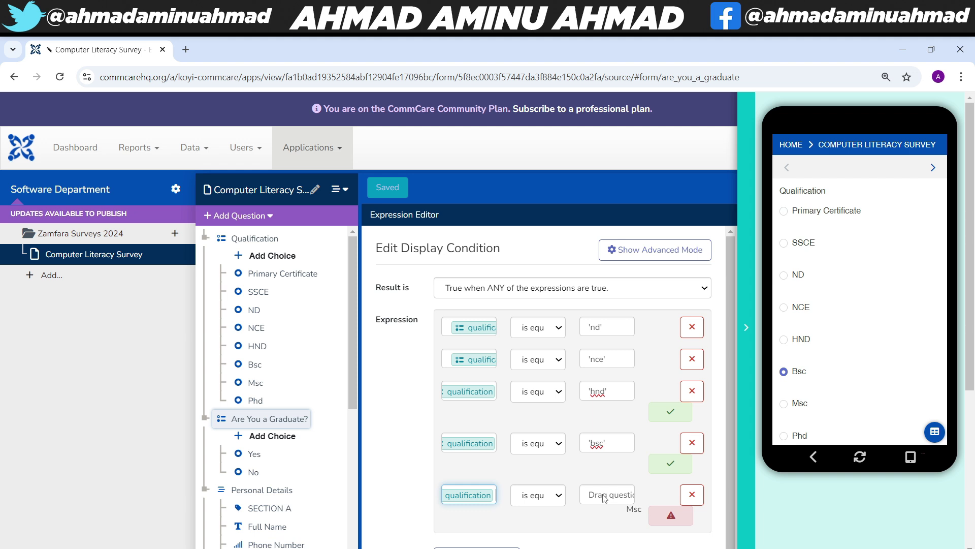
pyautogui.moveTo(604, 498); pyautogui.dragTo(603, 493)
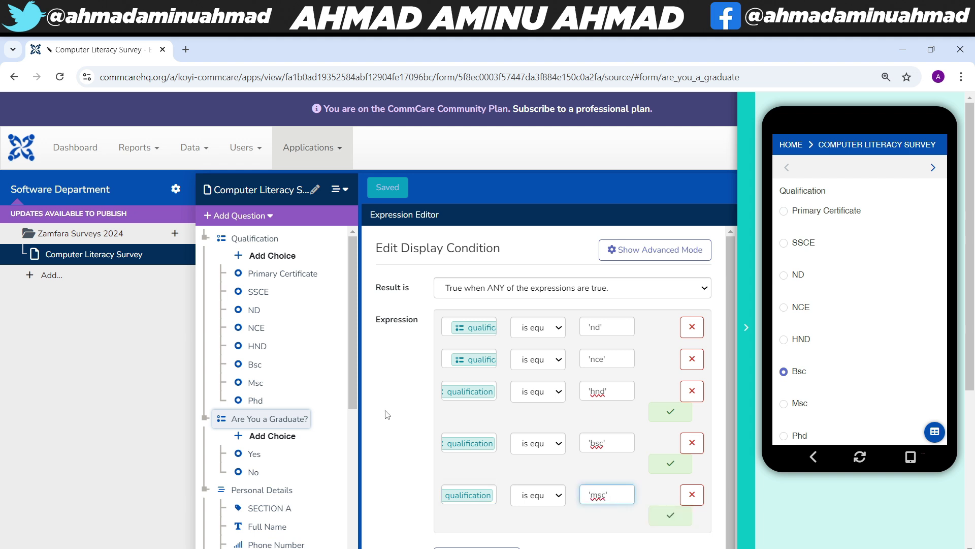
pyautogui.click(503, 548)
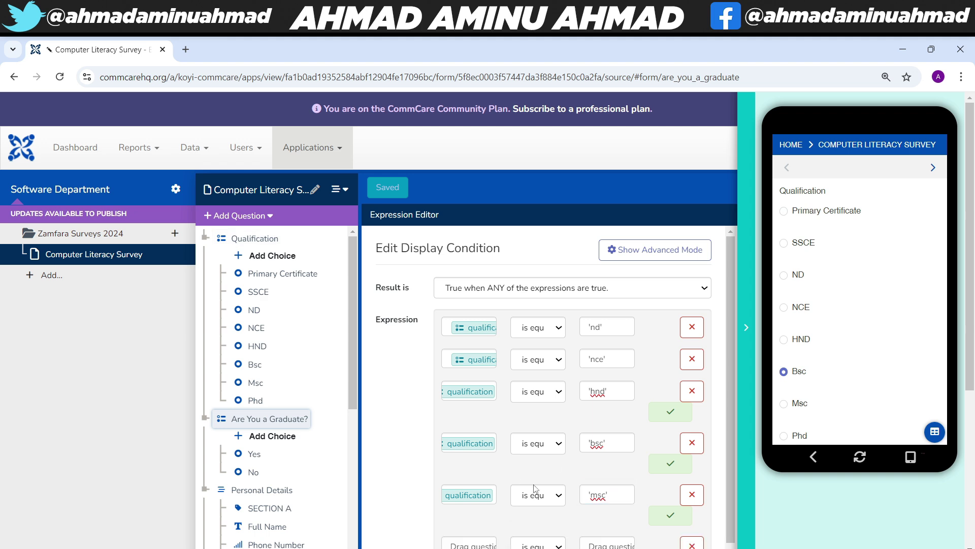
pyautogui.scroll(-2, 535, 489)
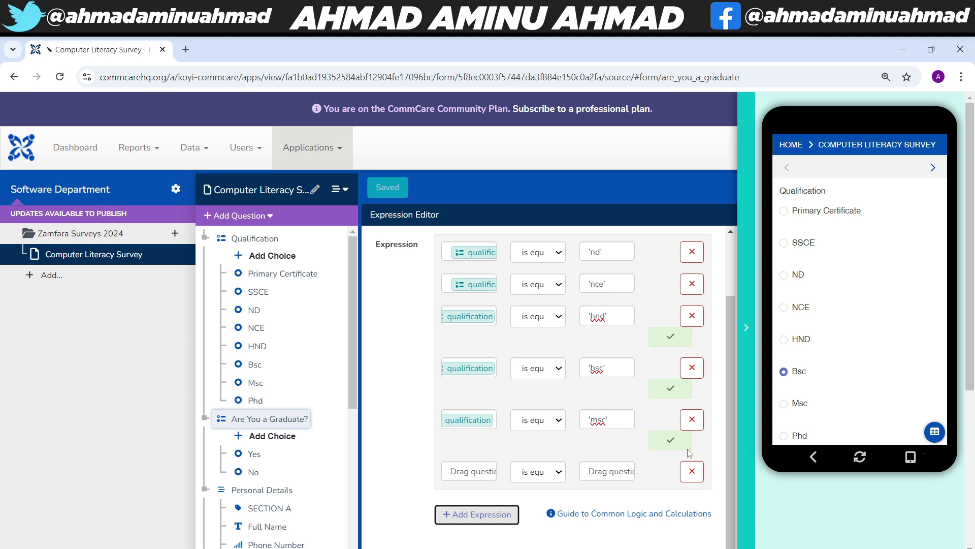
pyautogui.click(691, 470)
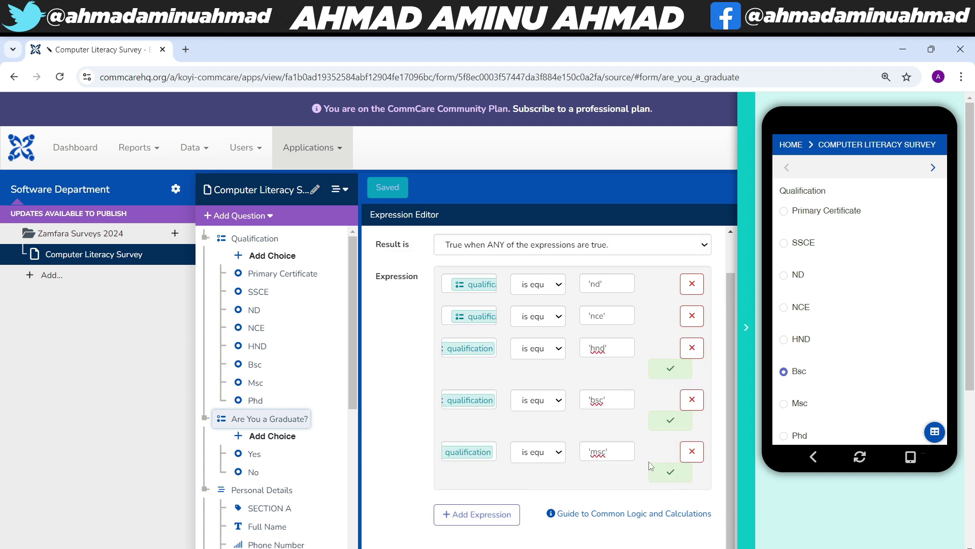
pyautogui.scroll(-3, 504, 488)
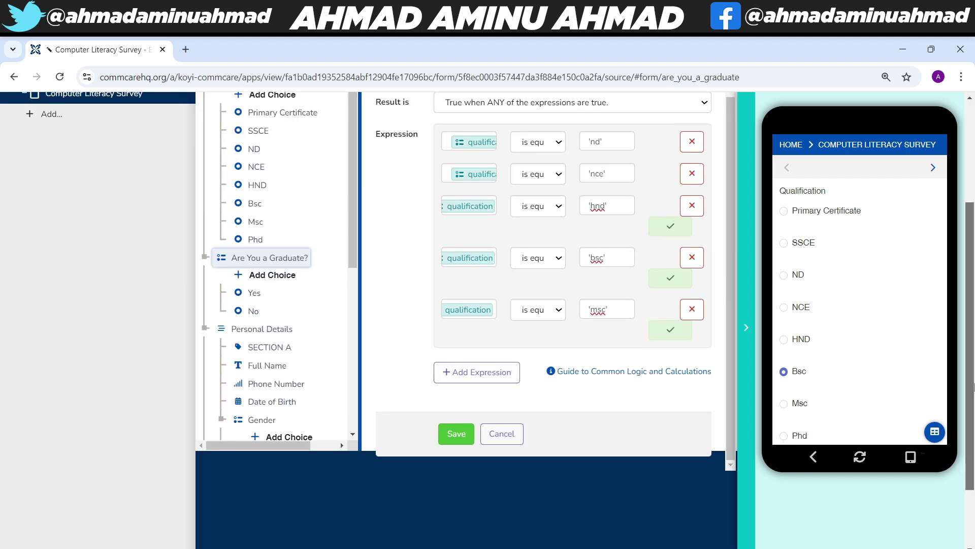
pyautogui.click(457, 535)
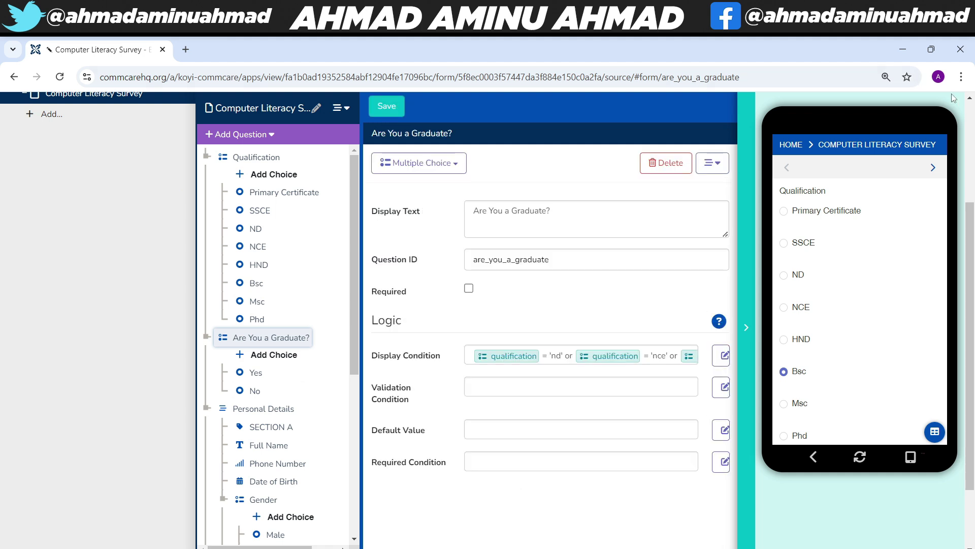
# - Set the browser zoom to 100% and save the Computer Literacy Survey form
pyautogui.click(961, 76)
pyautogui.click(875, 315)
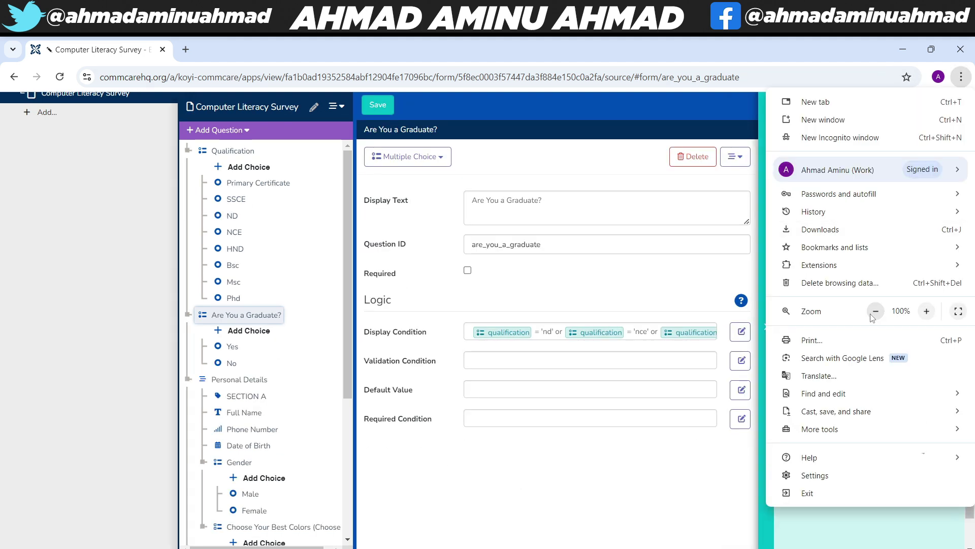
pyautogui.click(499, 283)
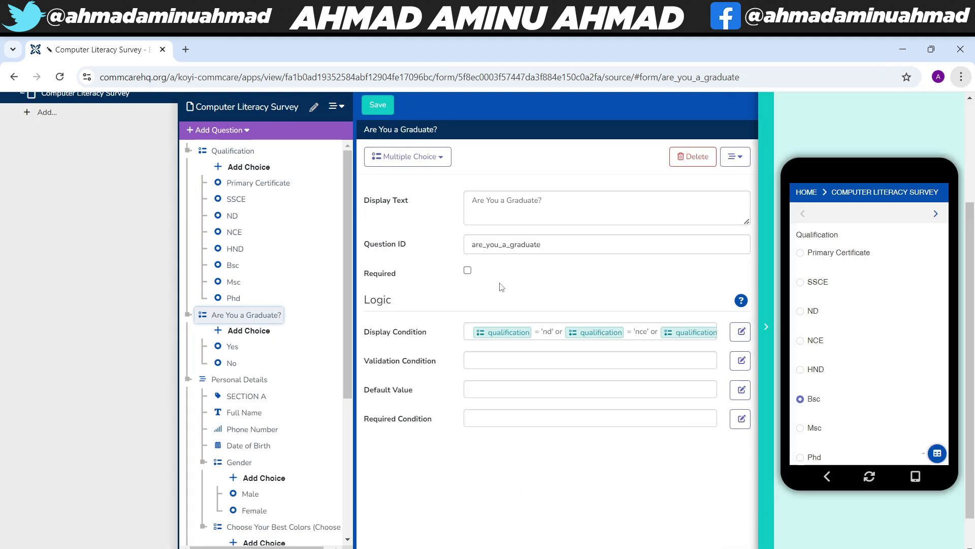
pyautogui.click(377, 104)
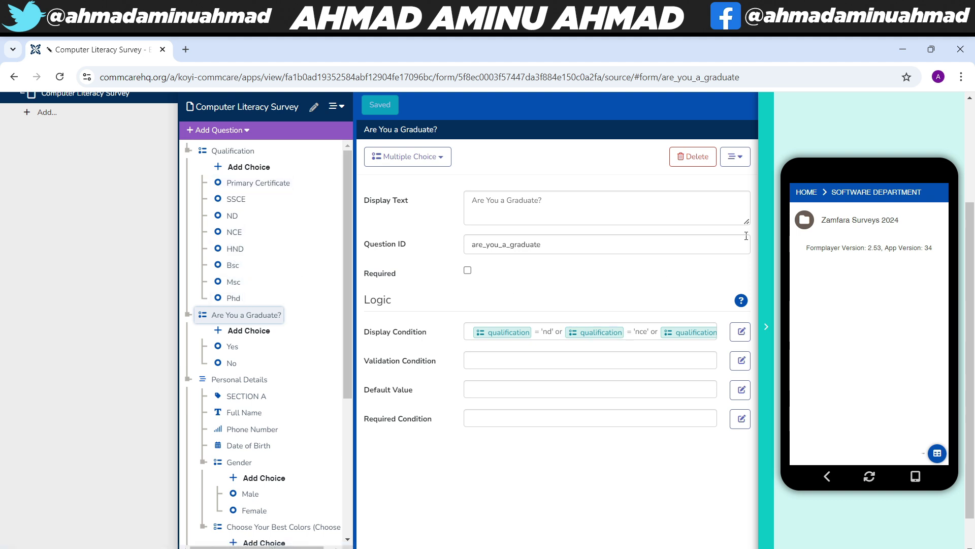
# - Reopen the survey in the app preview and test the SSCE and NCE answers to the Qualification question in turn
pyautogui.click(852, 216)
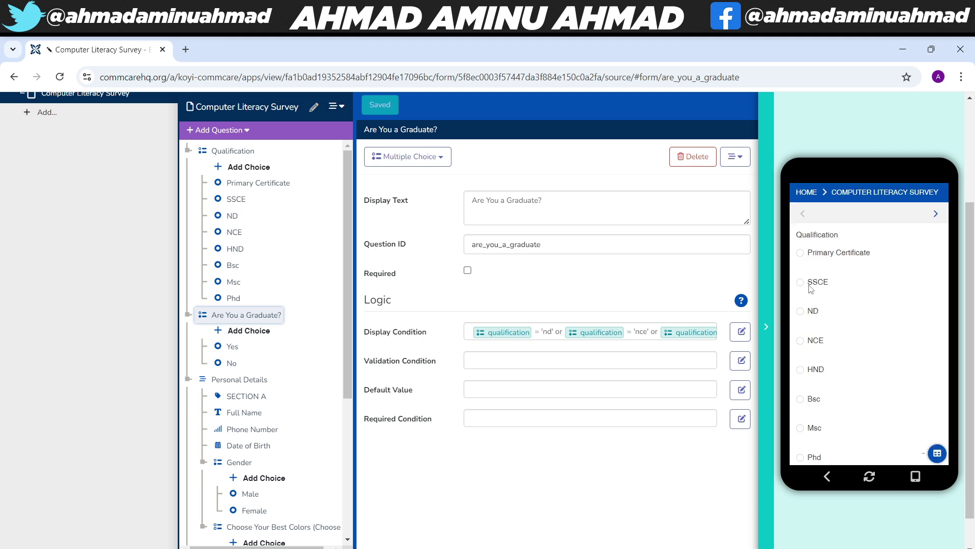
pyautogui.click(800, 282)
pyautogui.click(936, 214)
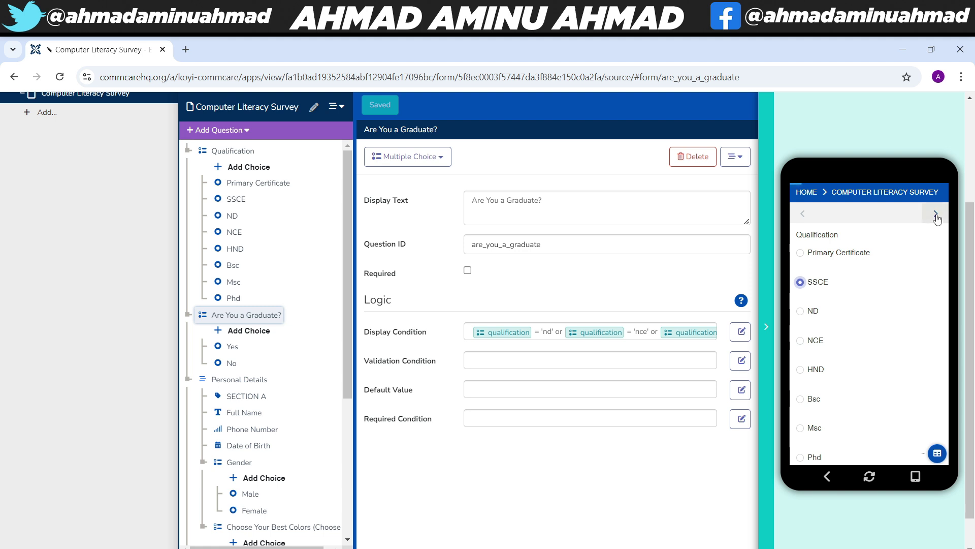
pyautogui.click(805, 214)
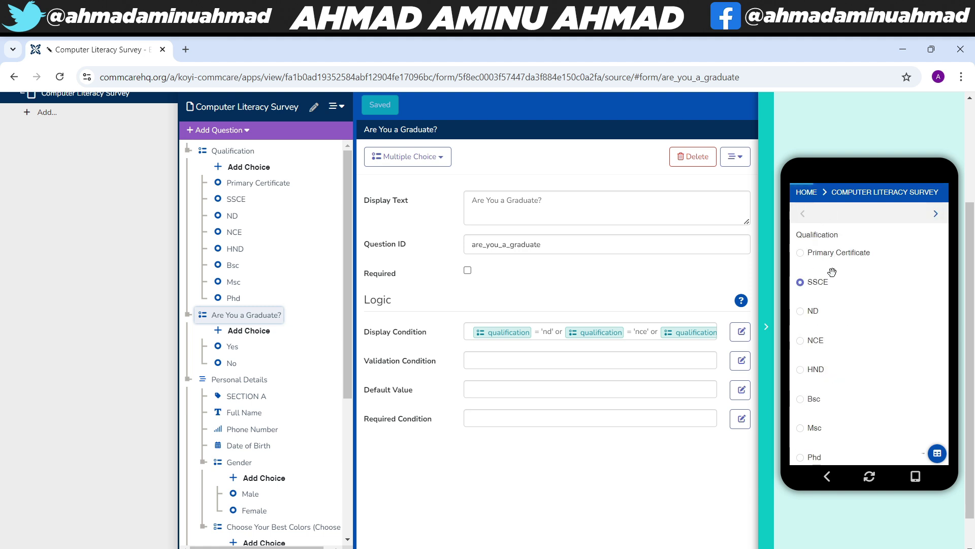
pyautogui.click(813, 341)
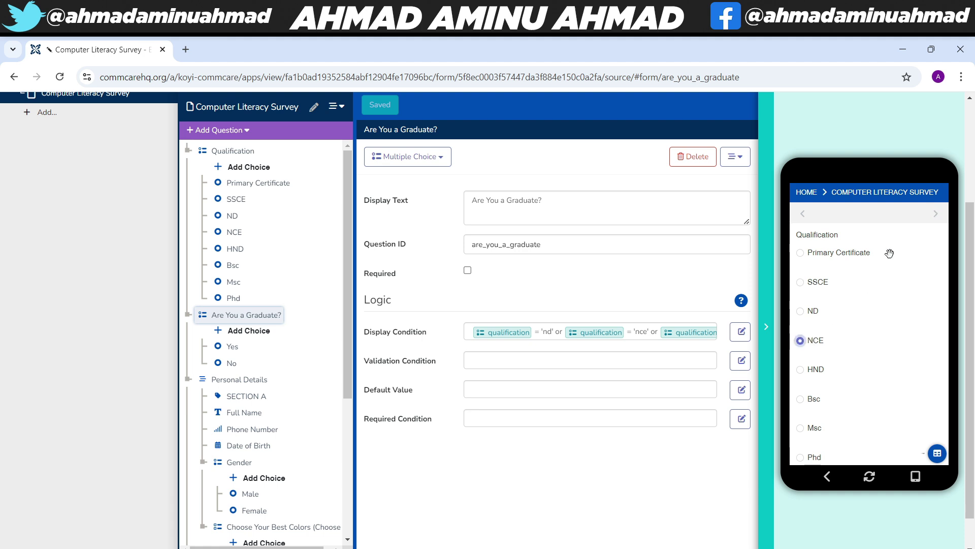
pyautogui.click(936, 216)
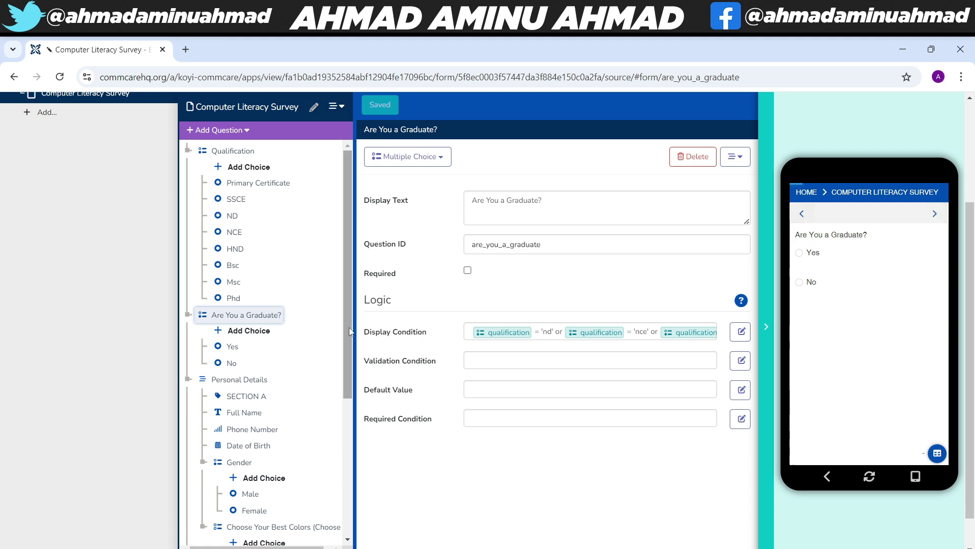
# - Review the ALL and ANY result options in the graduate question's display condition
pyautogui.moveTo(349, 331); pyautogui.dragTo(341, 434)
pyautogui.click(741, 331)
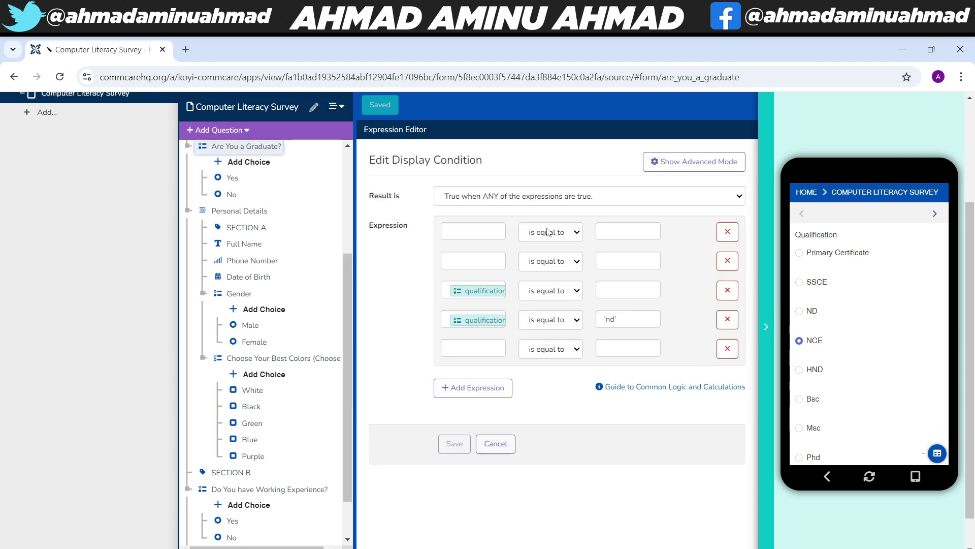
pyautogui.click(546, 200)
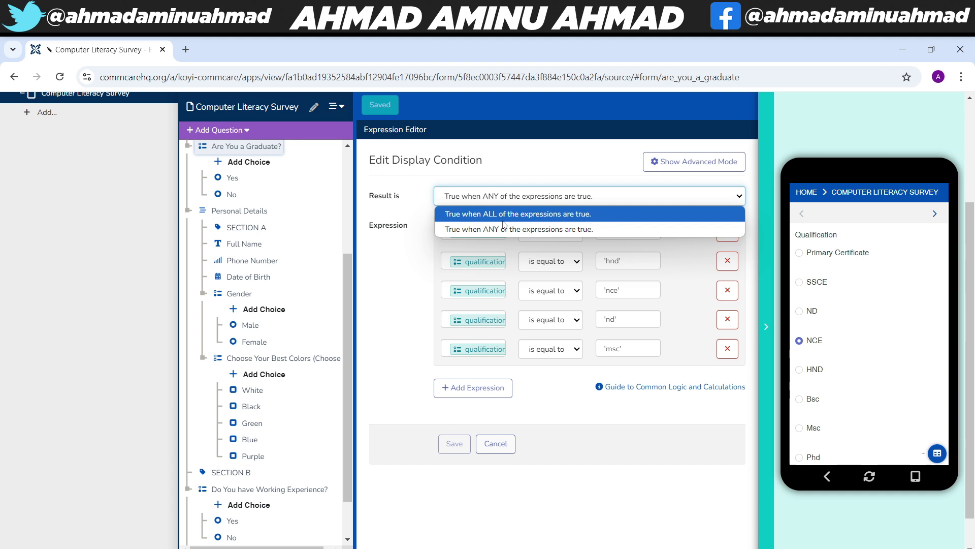
pyautogui.click(239, 365)
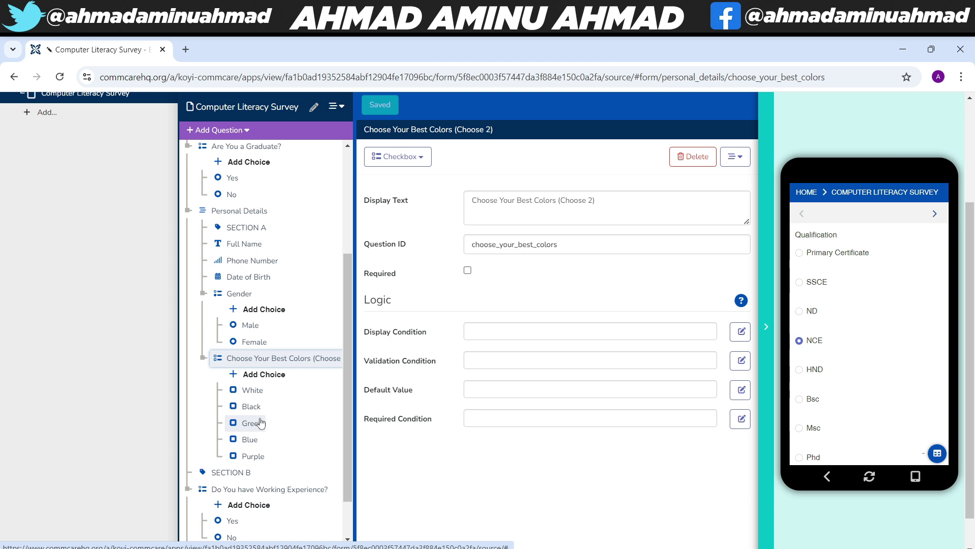
pyautogui.scroll(3, 255, 207)
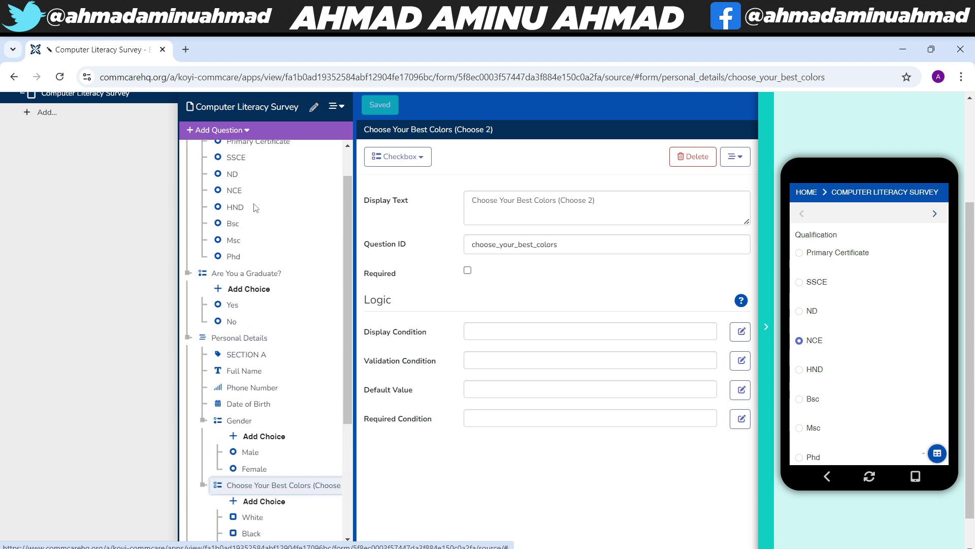
pyautogui.scroll(1, 256, 208)
pyautogui.click(254, 314)
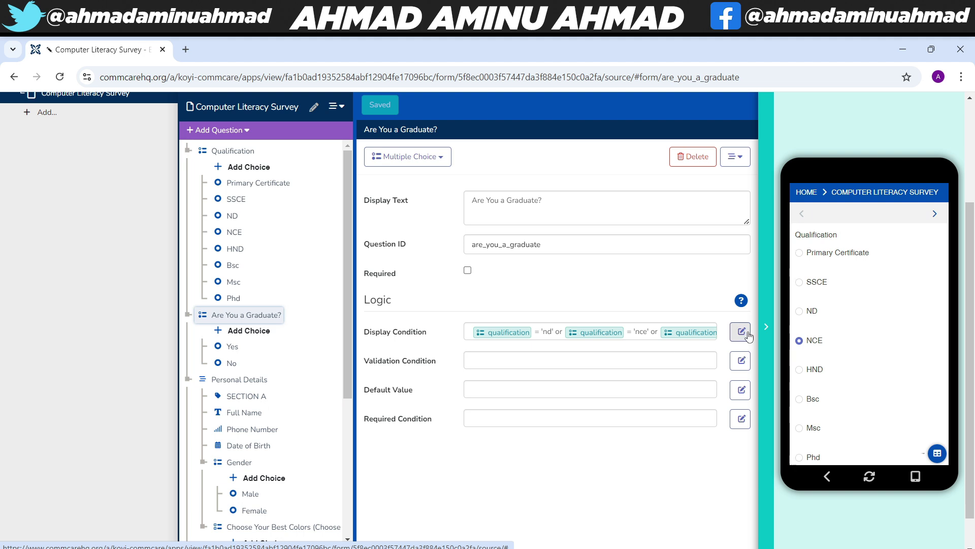
pyautogui.click(741, 331)
pyautogui.click(513, 196)
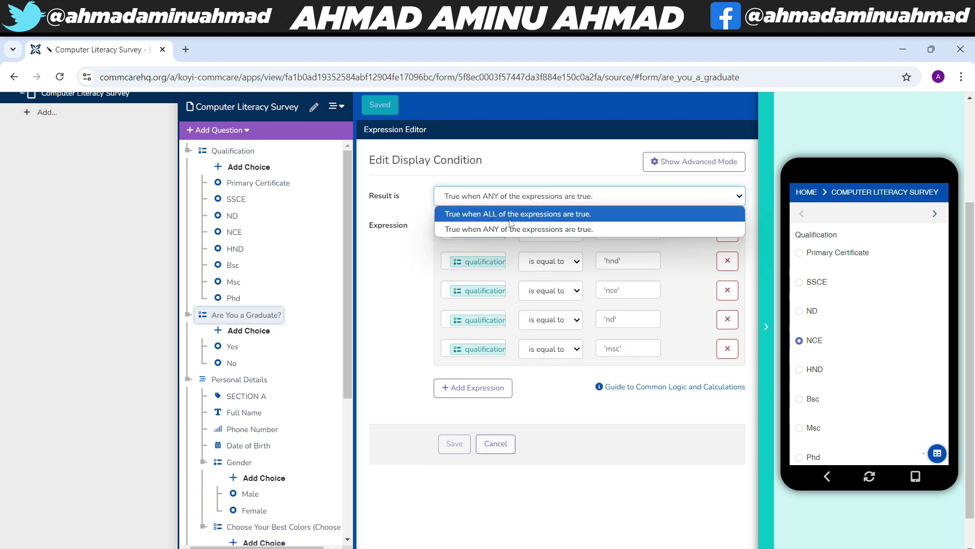
pyautogui.click(374, 292)
# - Open the display condition of the Qualification question and examine the available comparison operators
pyautogui.click(230, 151)
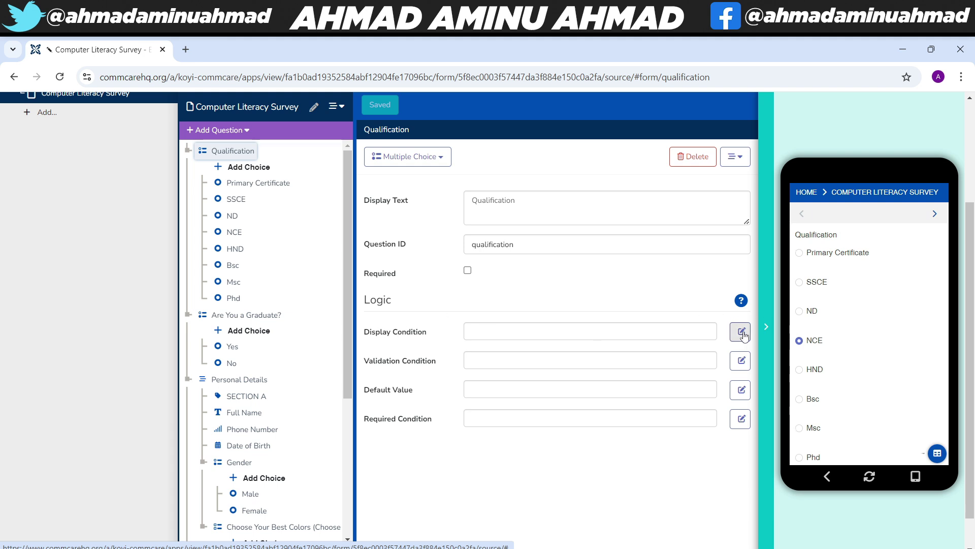
pyautogui.click(254, 316)
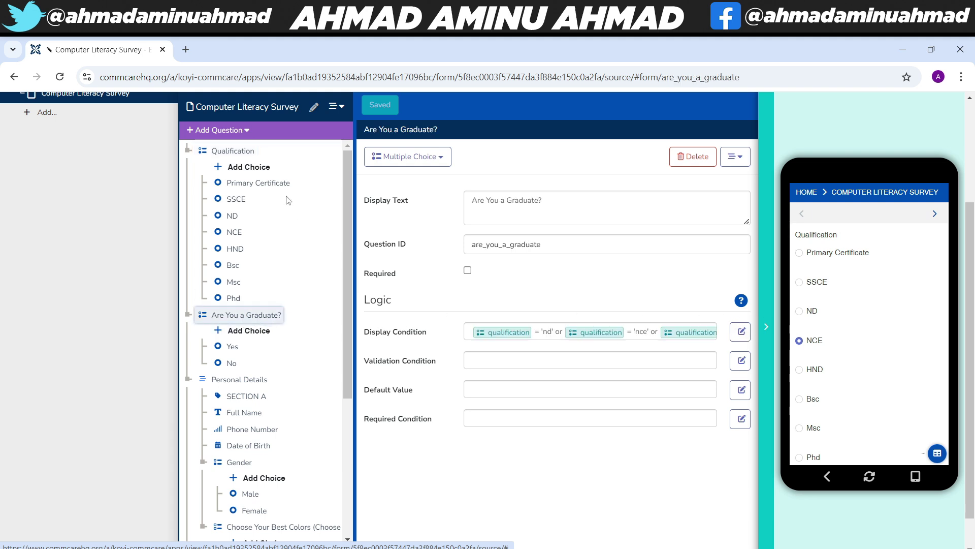
pyautogui.click(233, 151)
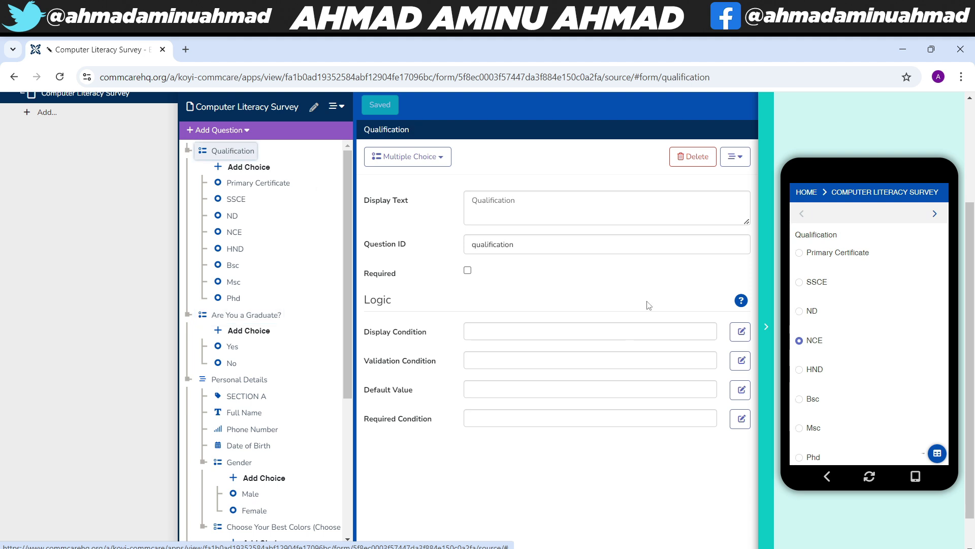
pyautogui.click(740, 331)
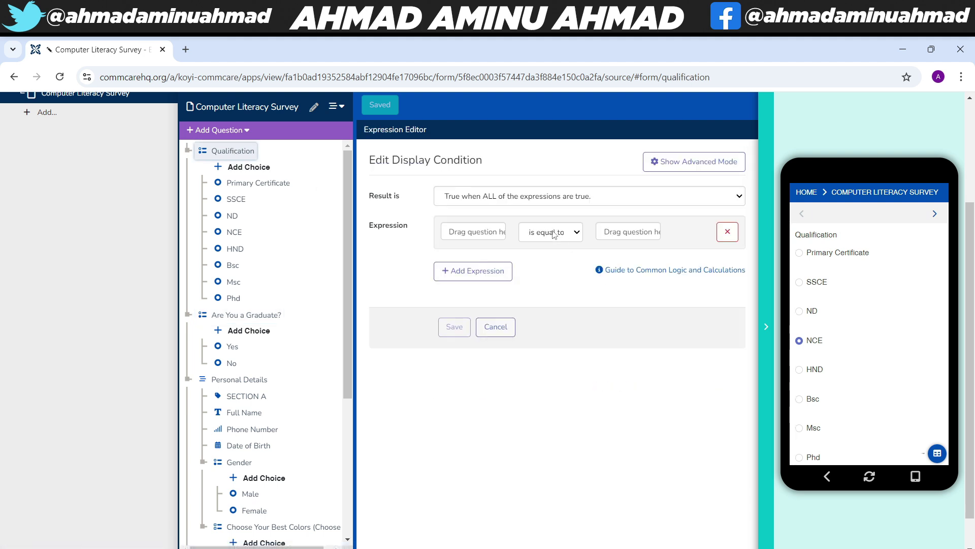
pyautogui.click(554, 234)
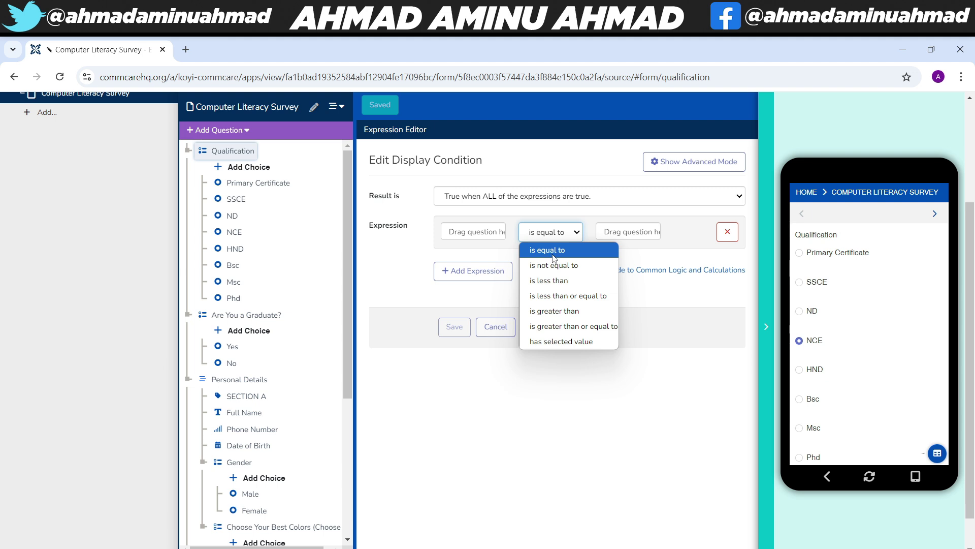
pyautogui.click(578, 377)
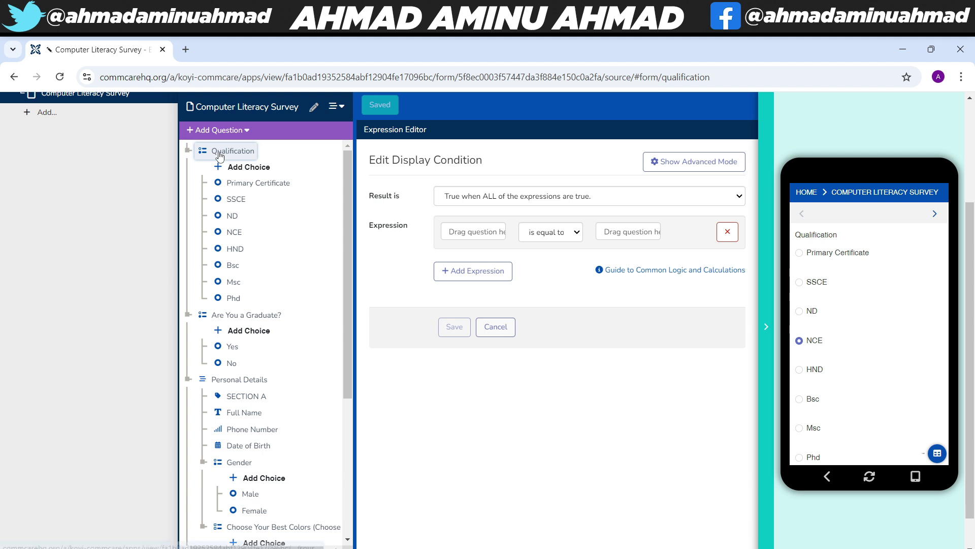
# - Add an integer question named Age above the Qualification question, and select Qualification
pyautogui.click(229, 129)
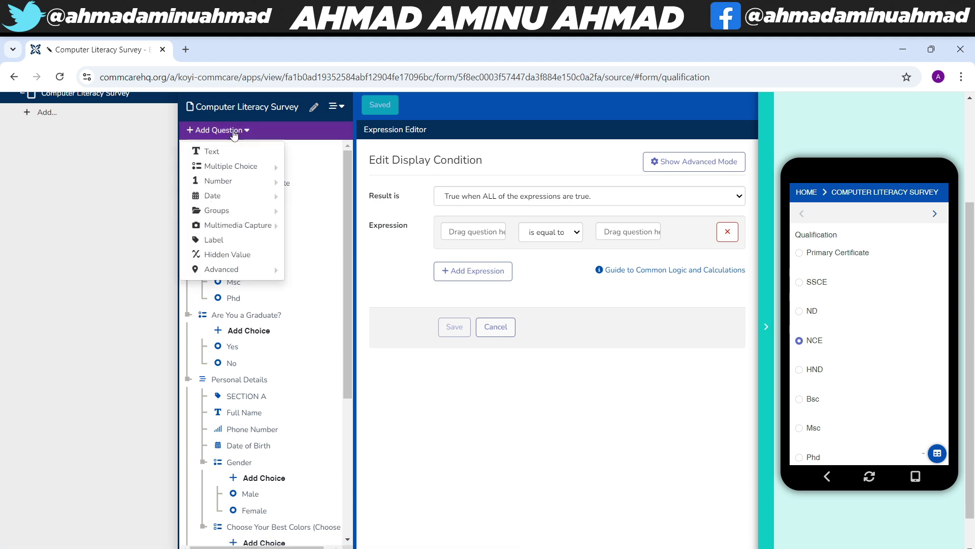
pyautogui.moveTo(234, 187)
pyautogui.click(314, 181)
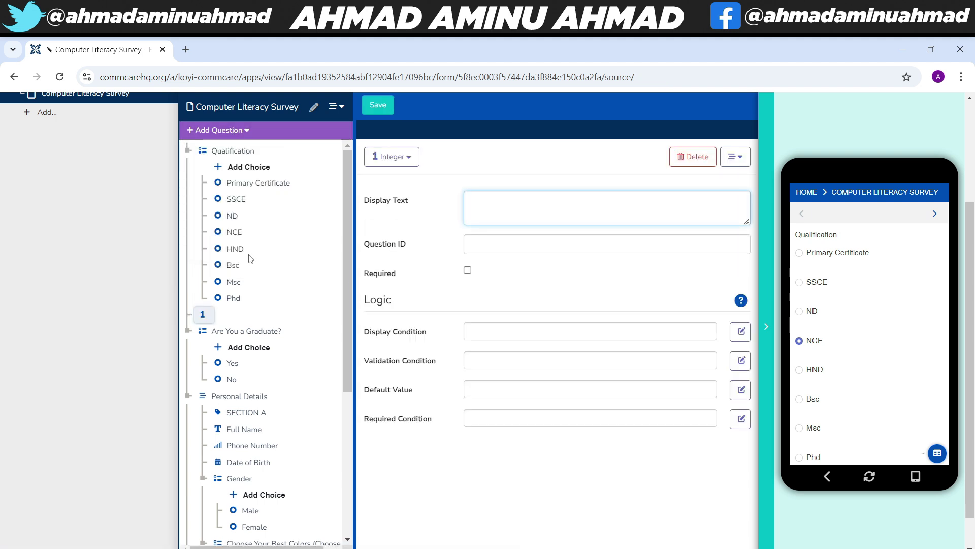
pyautogui.write('Age')
pyautogui.moveTo(206, 315); pyautogui.dragTo(220, 150)
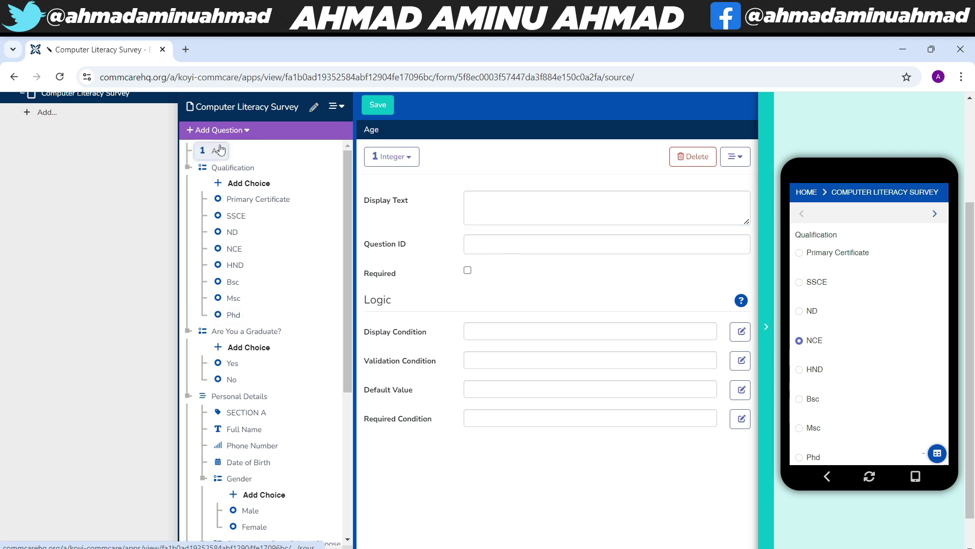
pyautogui.click(224, 172)
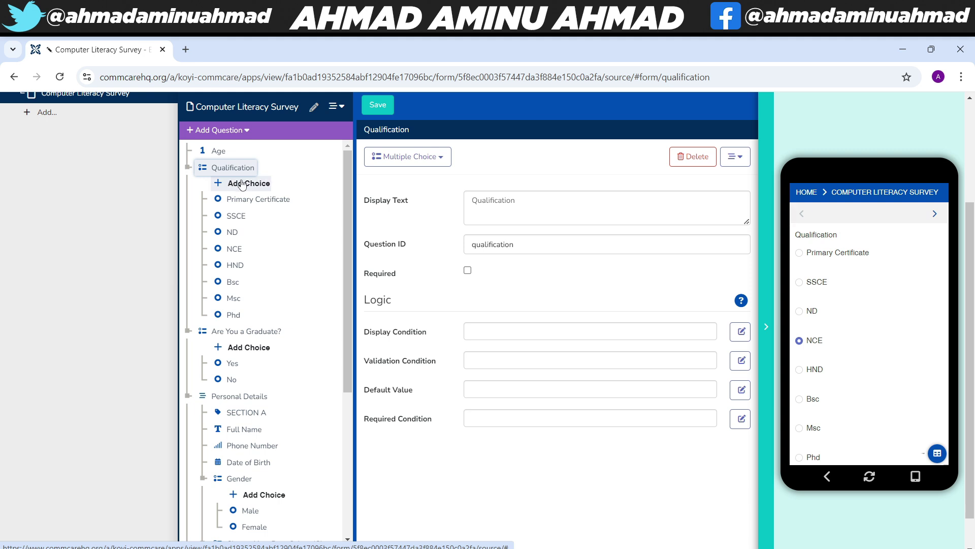
# - Set the Qualification question's display condition to age is greater than or equal to 10, and save the form
pyautogui.click(221, 153)
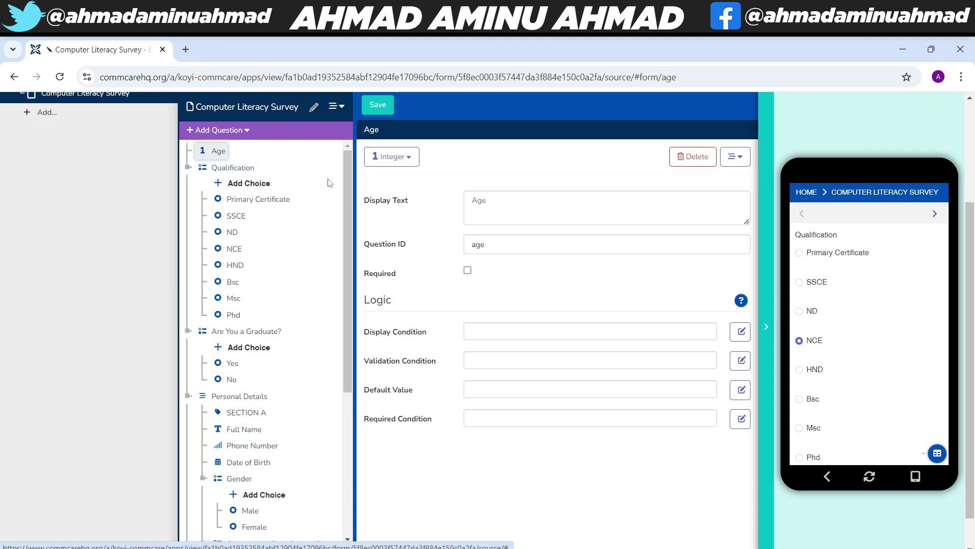
pyautogui.click(221, 165)
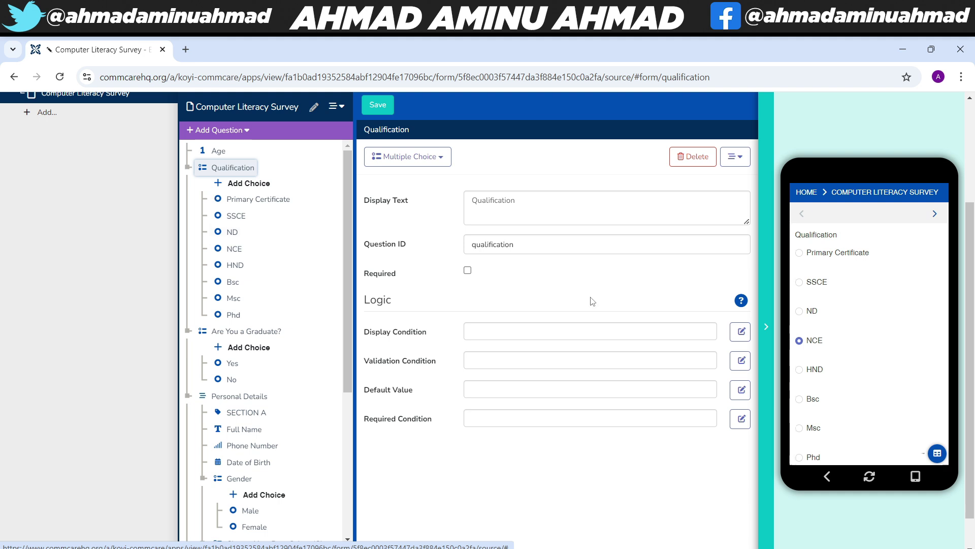
pyautogui.click(740, 331)
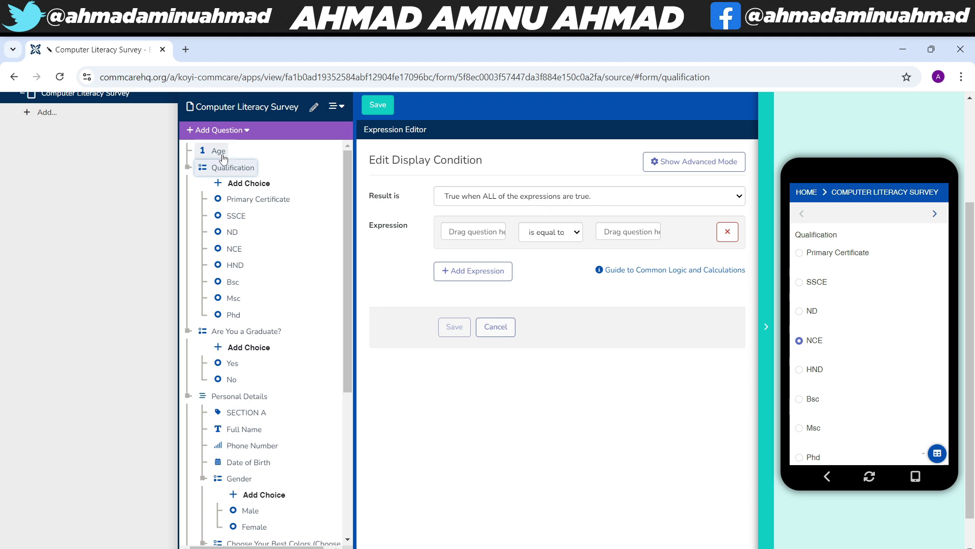
pyautogui.moveTo(213, 150); pyautogui.dragTo(467, 231)
pyautogui.click(551, 234)
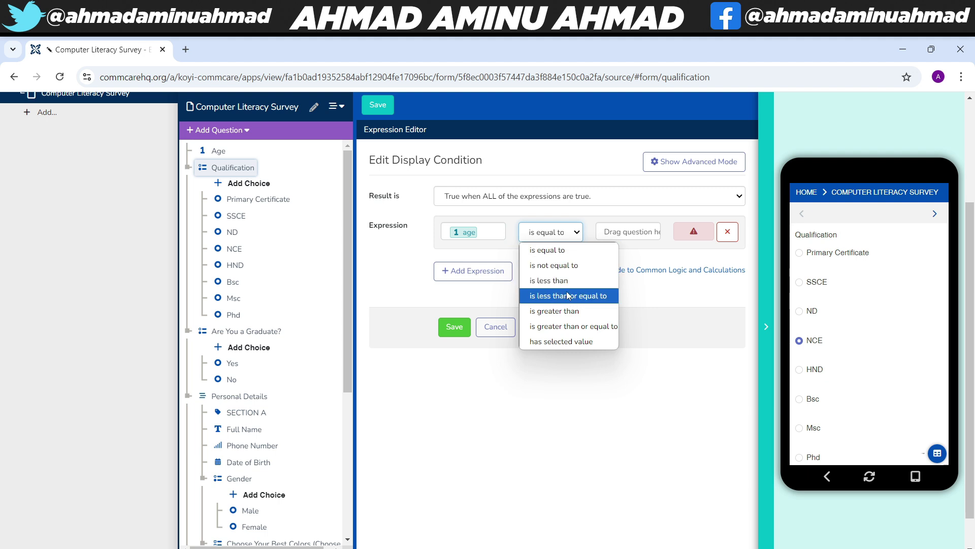
pyautogui.click(593, 330)
pyautogui.click(625, 232)
pyautogui.write('10')
pyautogui.click(458, 330)
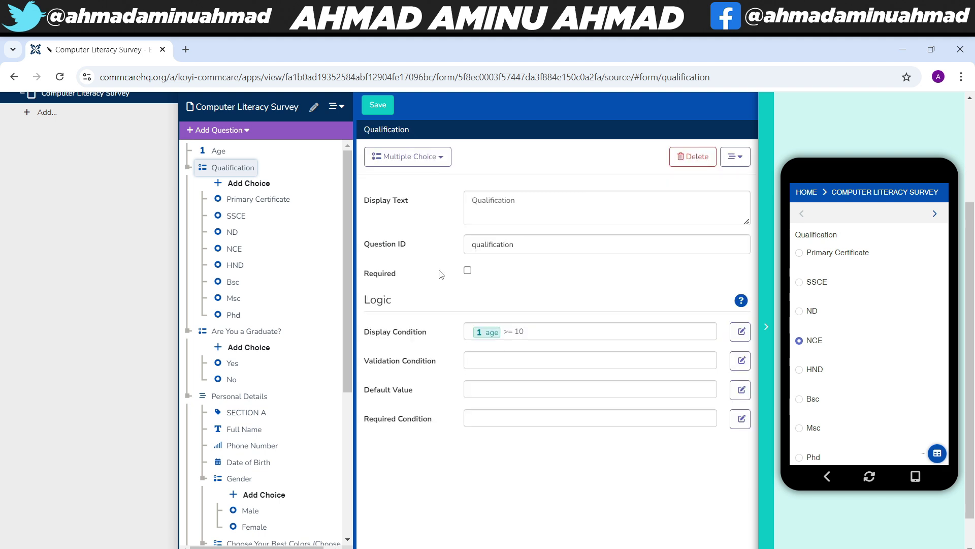
pyautogui.click(378, 105)
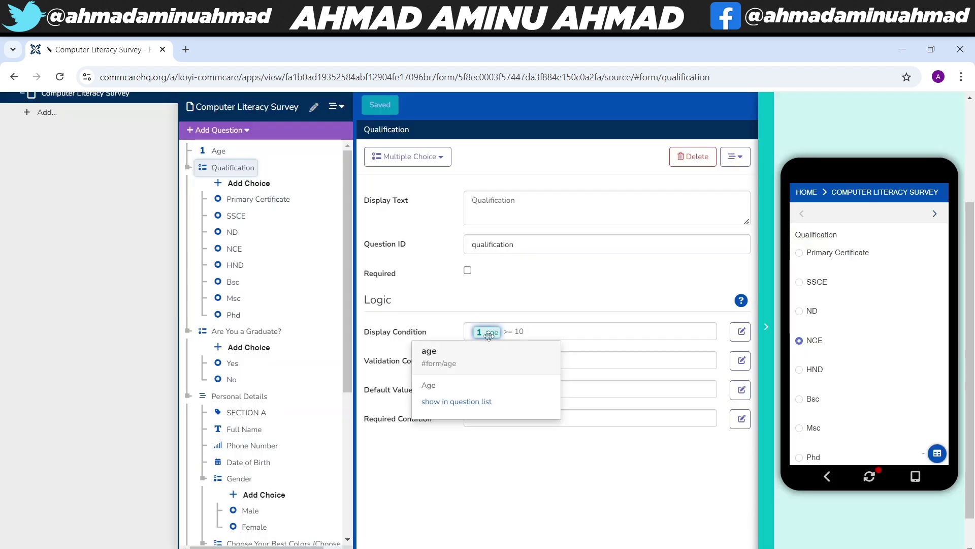
# - Refresh the app preview, reopen the Computer Literacy Survey from Zamfara Surveys 2024, and test it with an Age of 6
pyautogui.click(218, 150)
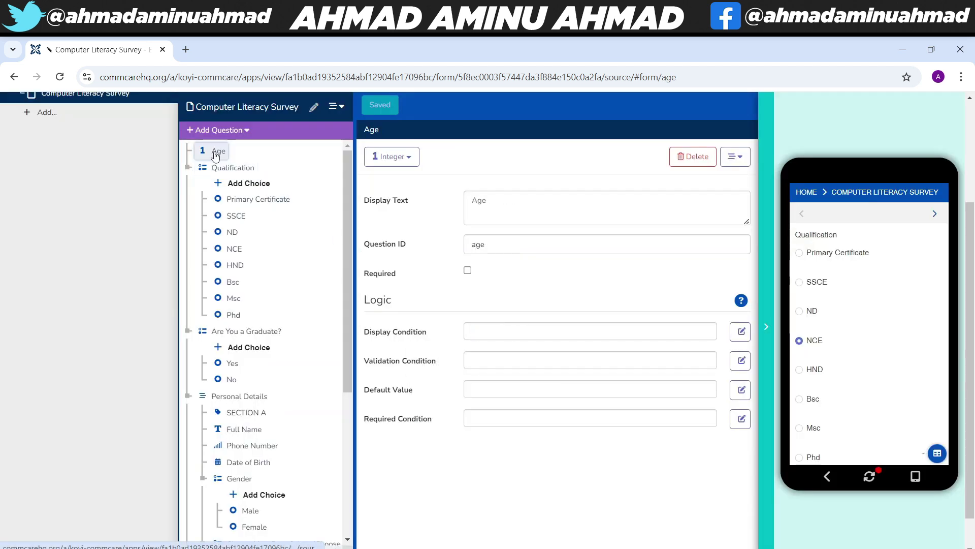
pyautogui.click(229, 170)
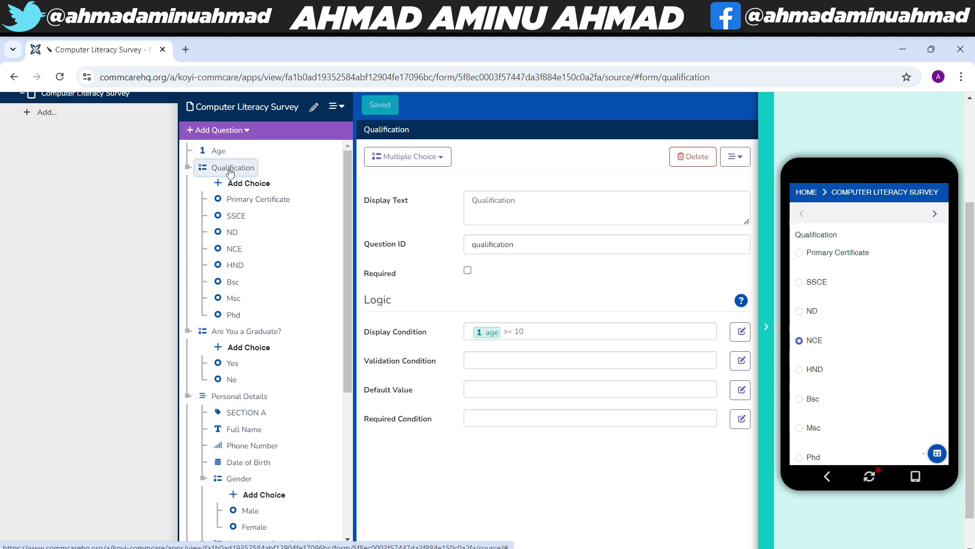
pyautogui.click(869, 476)
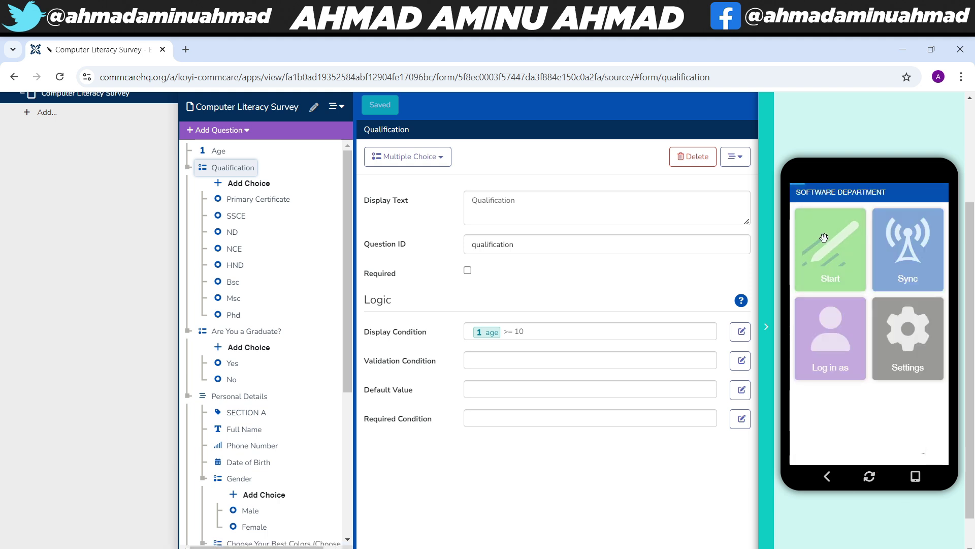
pyautogui.click(828, 220)
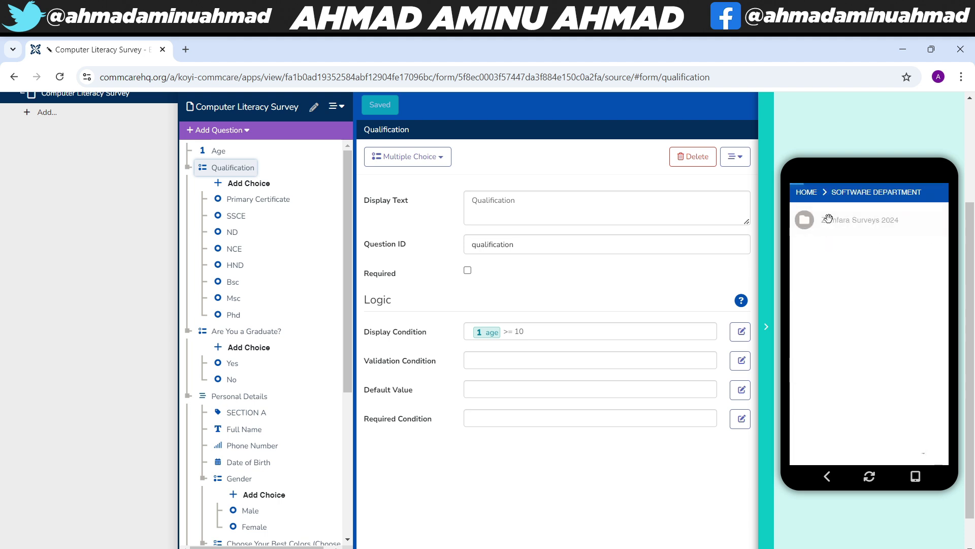
pyautogui.click(831, 226)
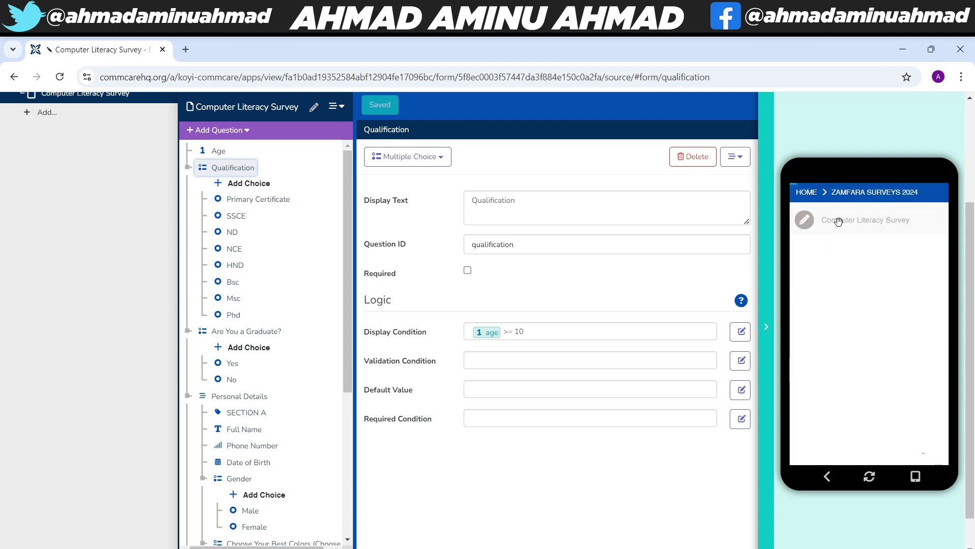
pyautogui.click(839, 222)
pyautogui.click(841, 255)
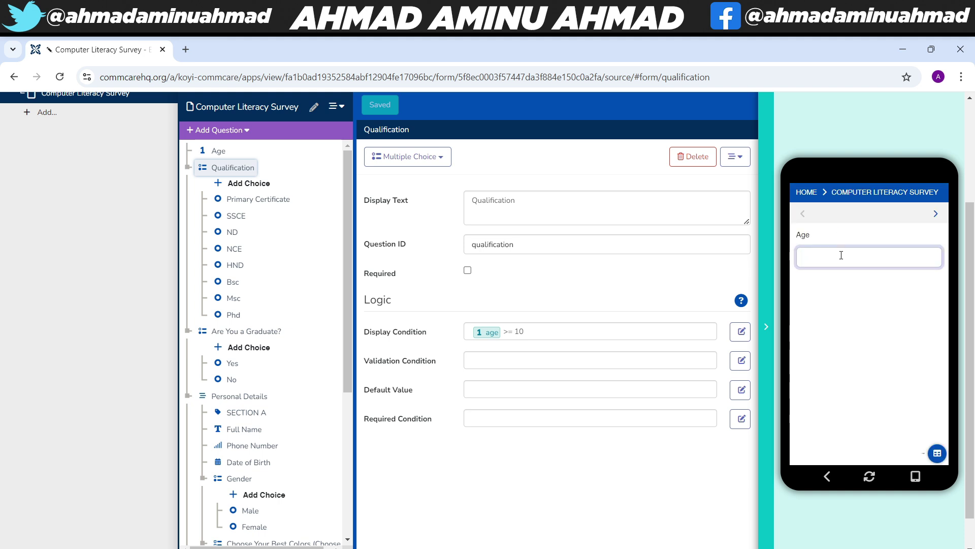
pyautogui.click(935, 214)
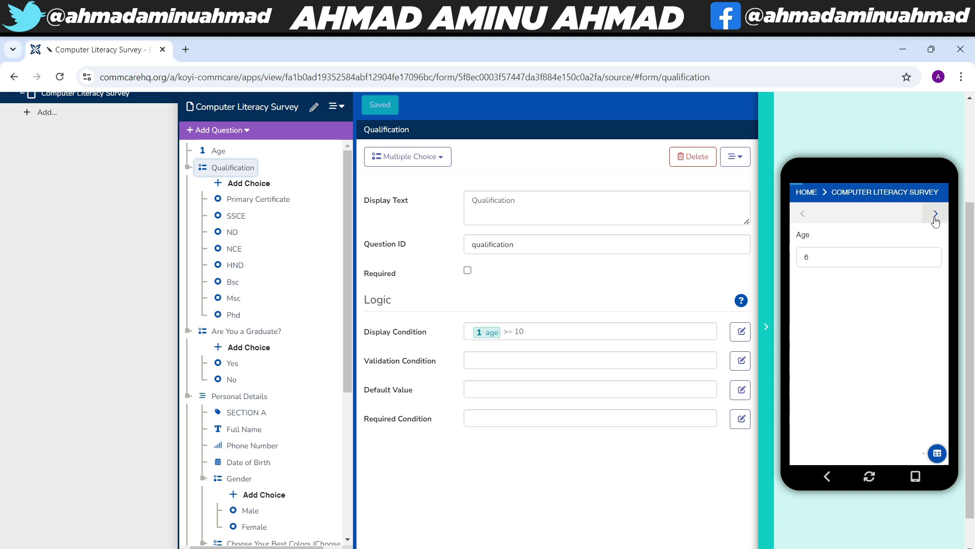
pyautogui.click(936, 214)
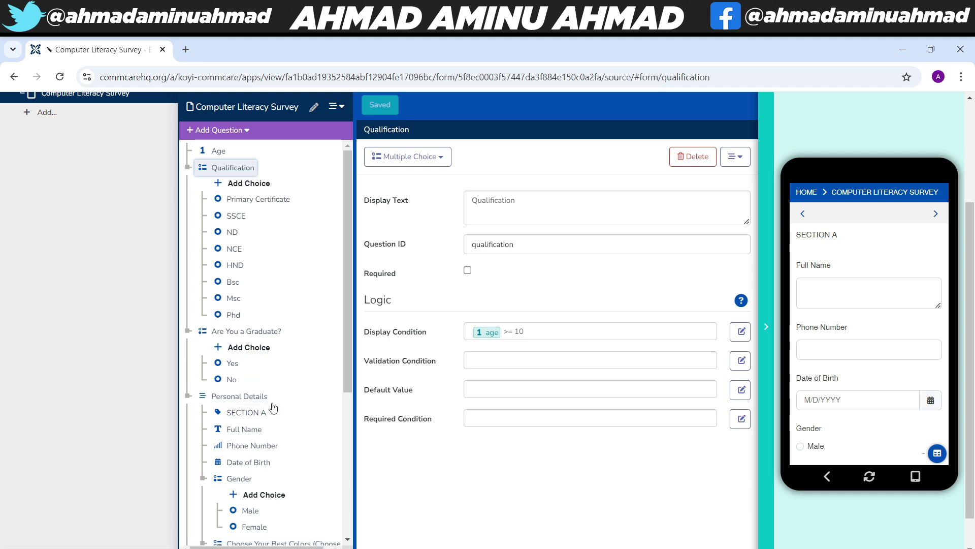
# - Look through the question tree down to Section B and inspect the Do You have Working Experience? question
pyautogui.scroll(-5, 298, 430)
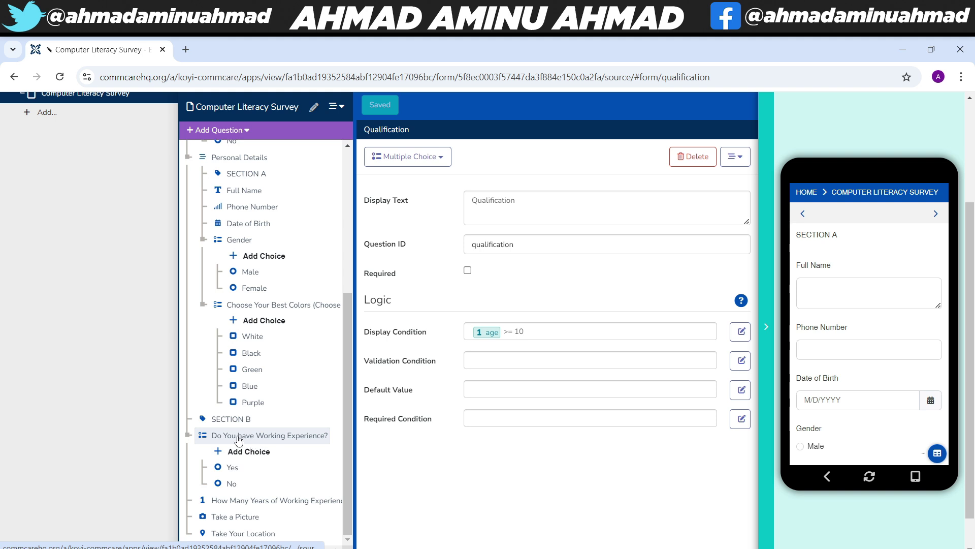
pyautogui.scroll(4, 255, 319)
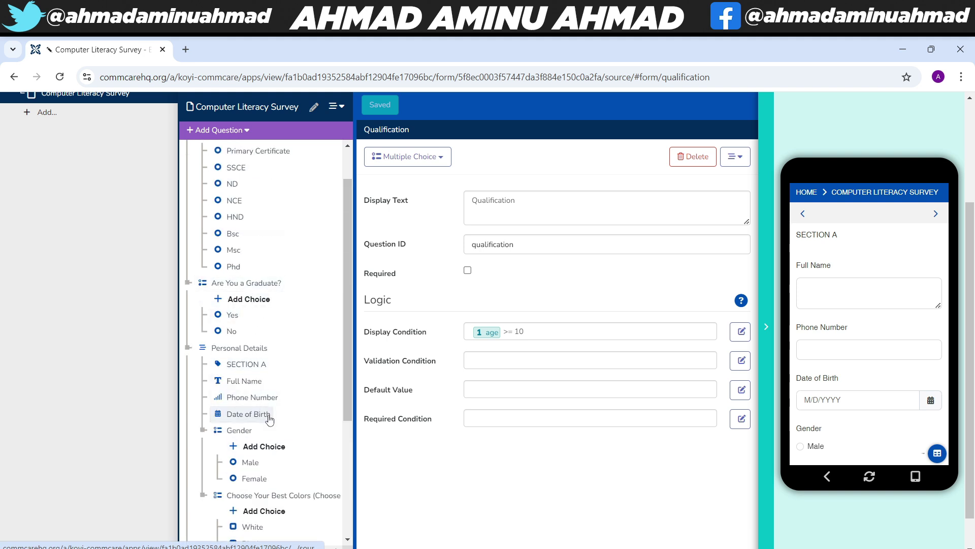
pyautogui.scroll(-4, 234, 426)
pyautogui.click(244, 440)
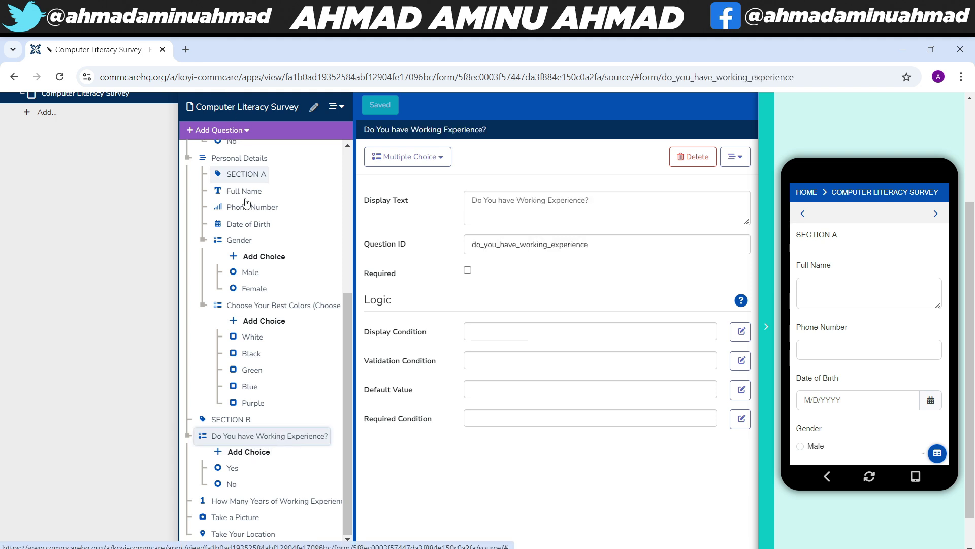
pyautogui.scroll(5, 248, 285)
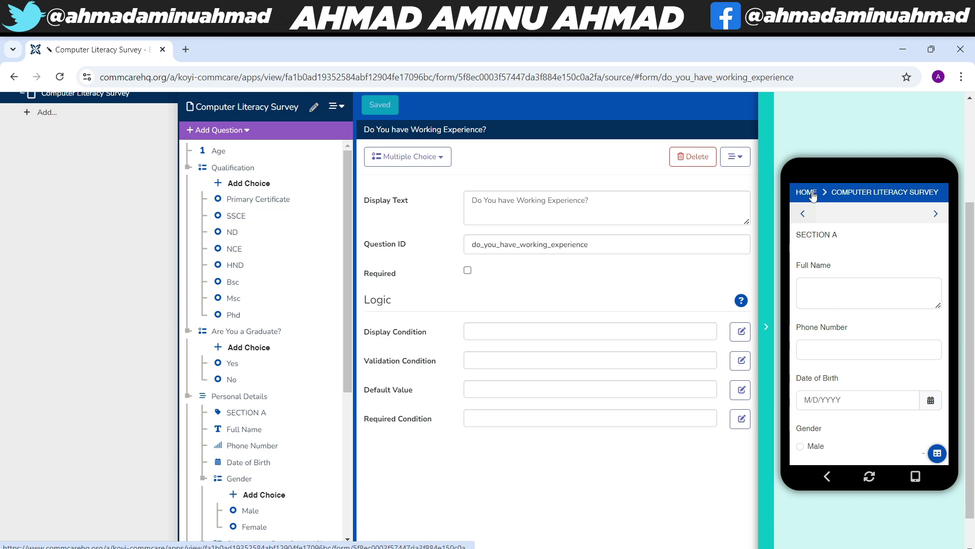
# - Return to Age in the preview, retest with a different age and a selected qualification, and answer No to Are You a Graduate?
pyautogui.click(807, 214)
pyautogui.doubleClick(813, 258)
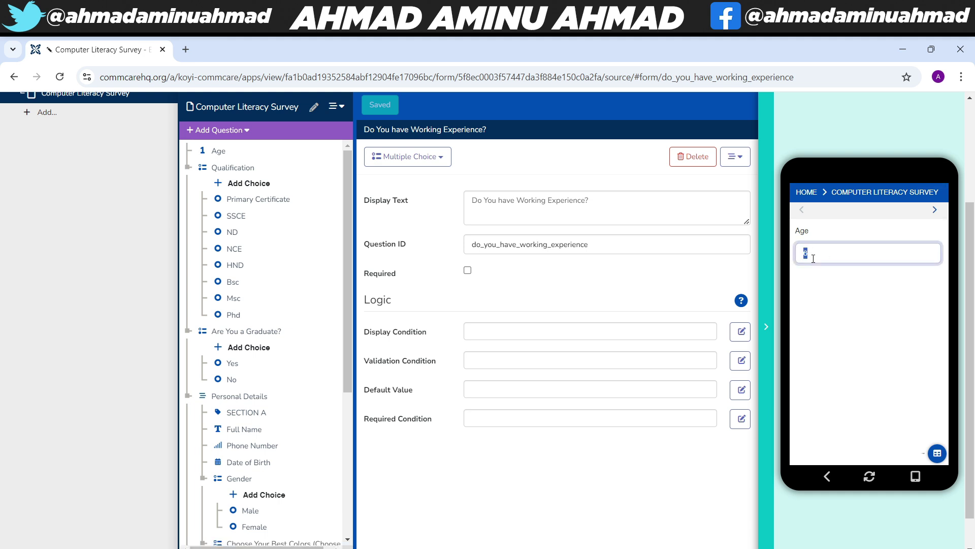
pyautogui.click(935, 213)
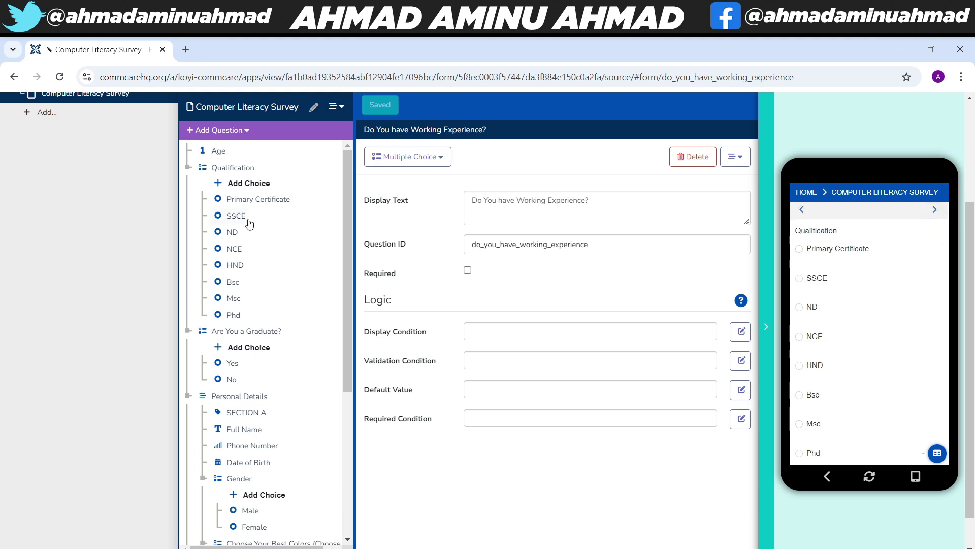
pyautogui.click(827, 327)
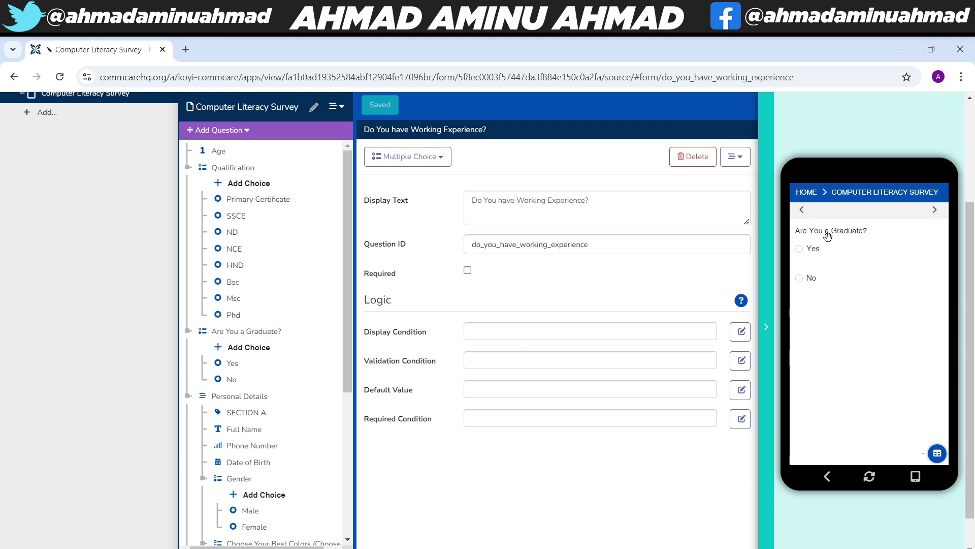
pyautogui.click(811, 279)
# - Review the order of questions in the survey tree and compare the settings of the Age and Qualification questions
pyautogui.scroll(-4, 283, 389)
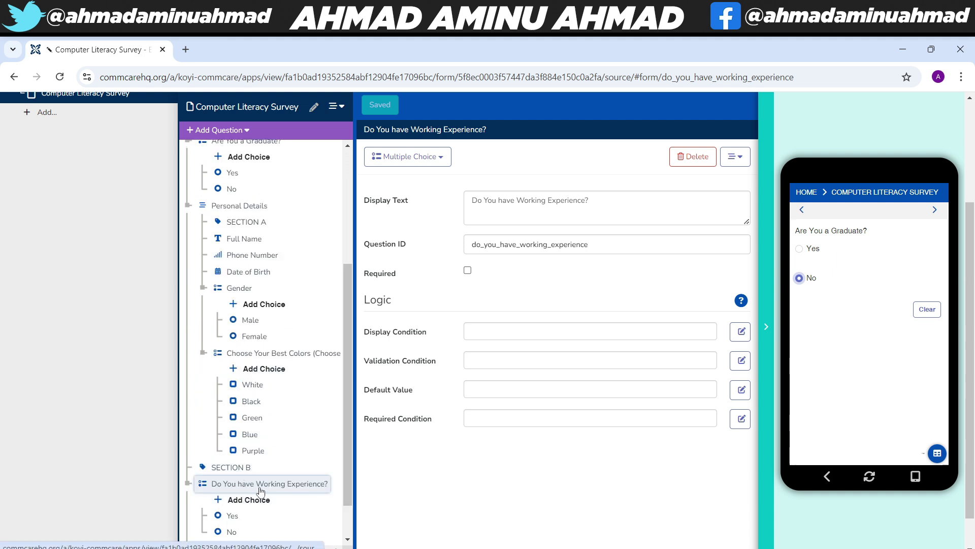
pyautogui.scroll(4, 269, 491)
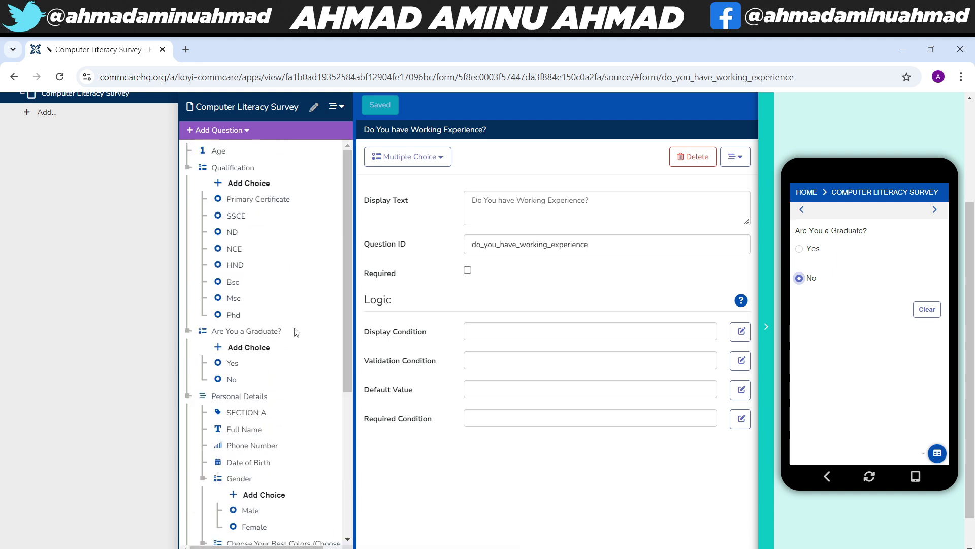
pyautogui.scroll(-5, 264, 399)
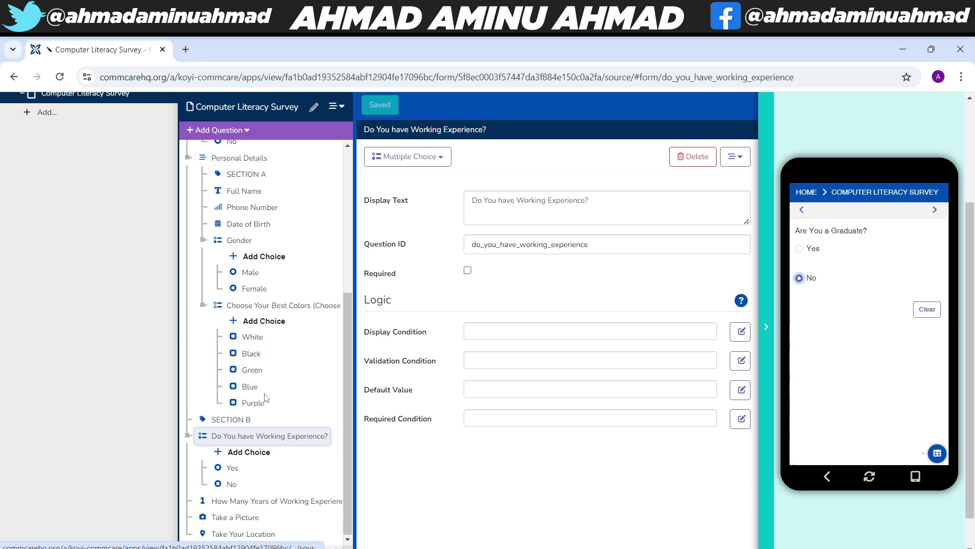
pyautogui.scroll(2, 251, 437)
pyautogui.scroll(-2, 257, 453)
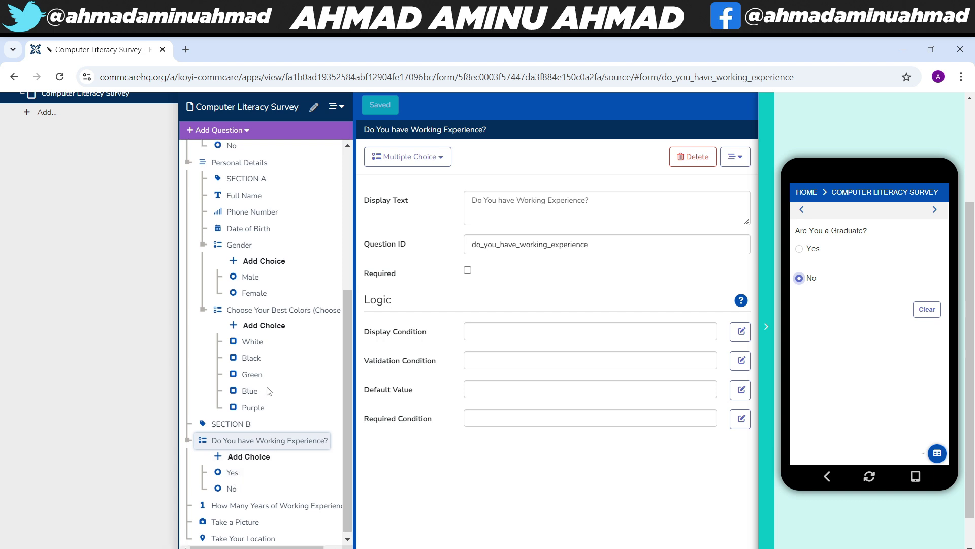
pyautogui.scroll(4, 269, 305)
pyautogui.scroll(1, 280, 284)
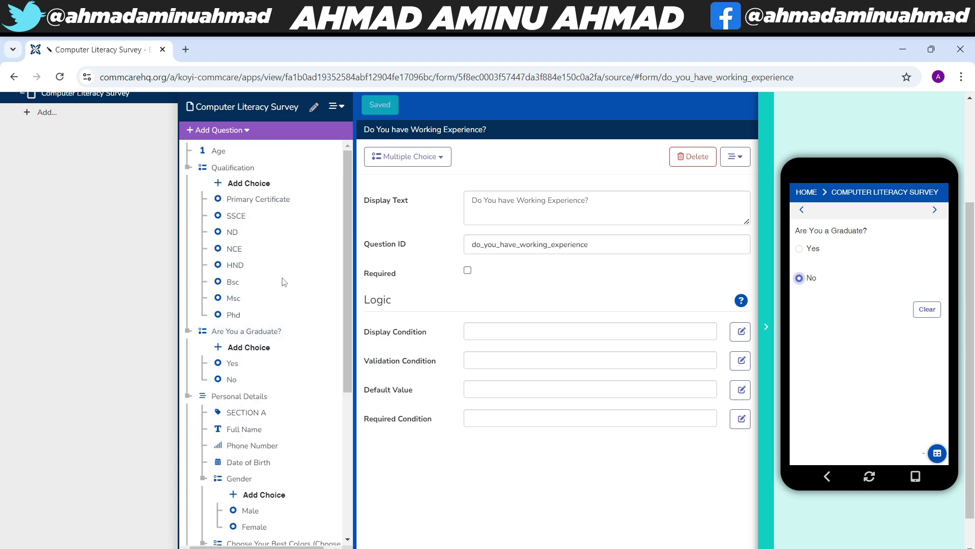
pyautogui.click(218, 151)
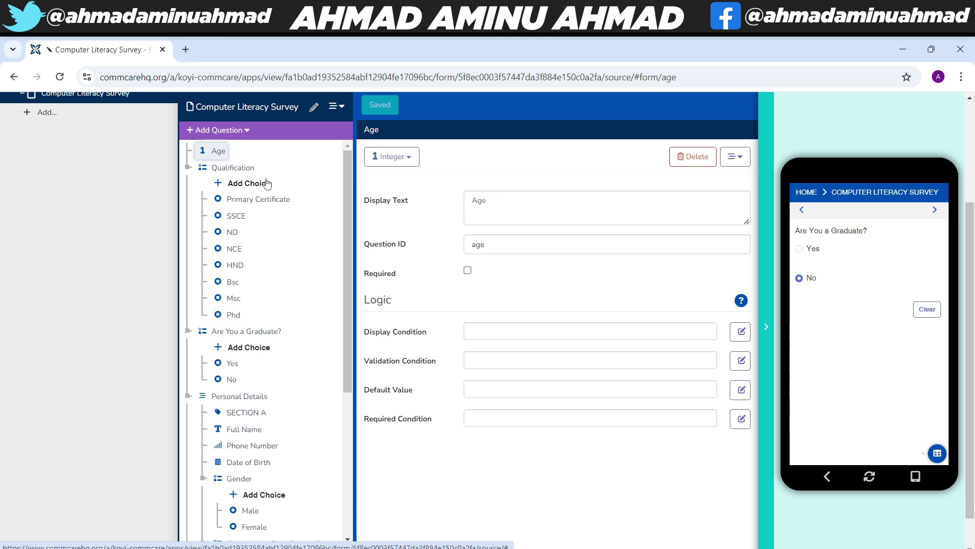
pyautogui.click(223, 167)
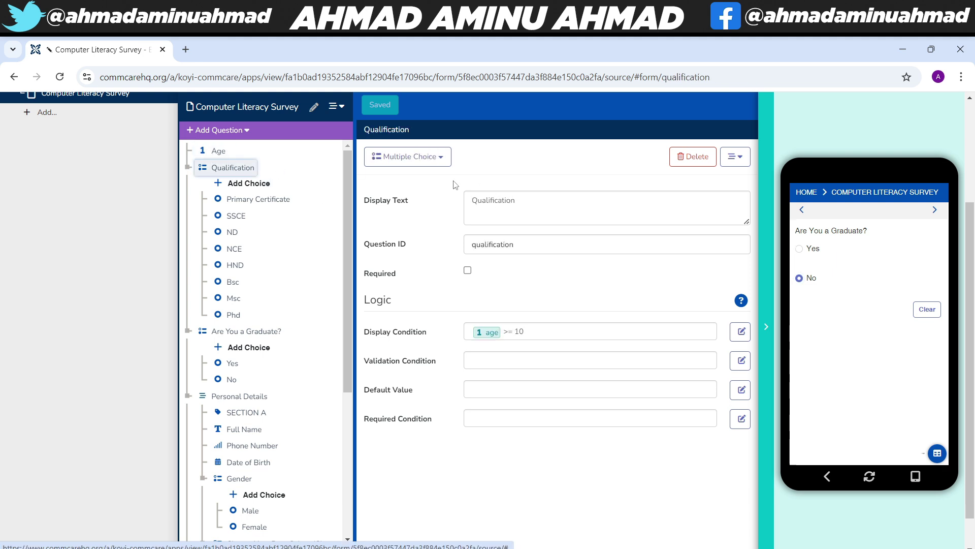
pyautogui.click(220, 151)
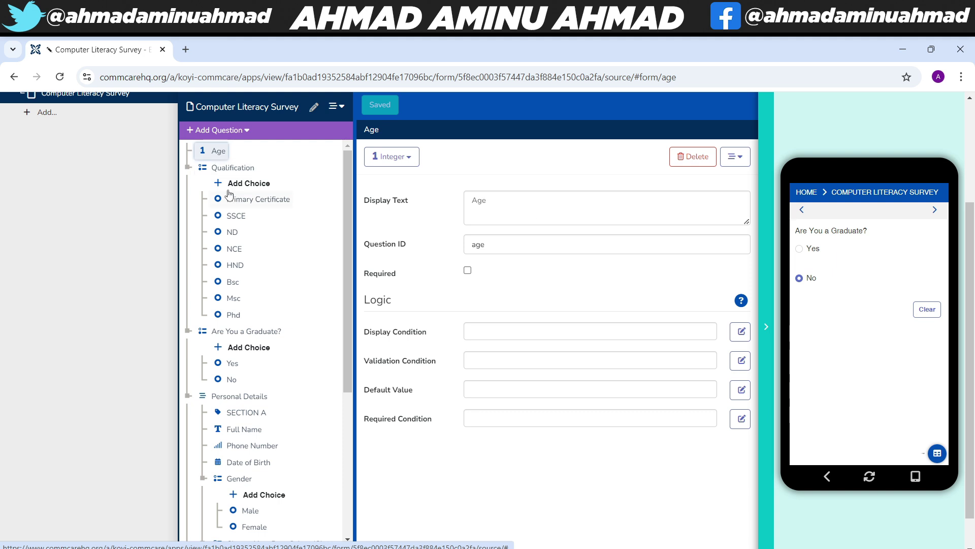
# - Review the comparison operators in the Qualification display condition, trying has selected value on age without saving it
pyautogui.click(221, 167)
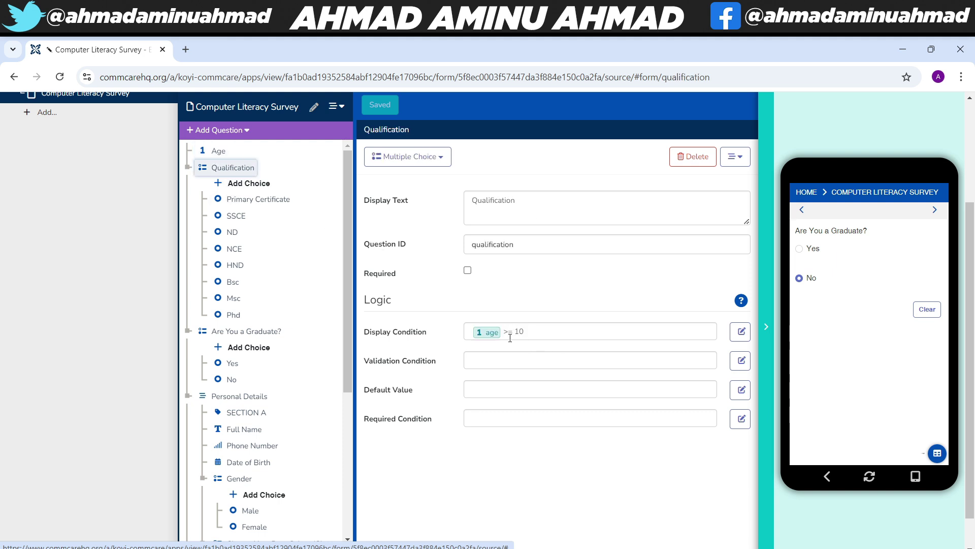
pyautogui.click(741, 331)
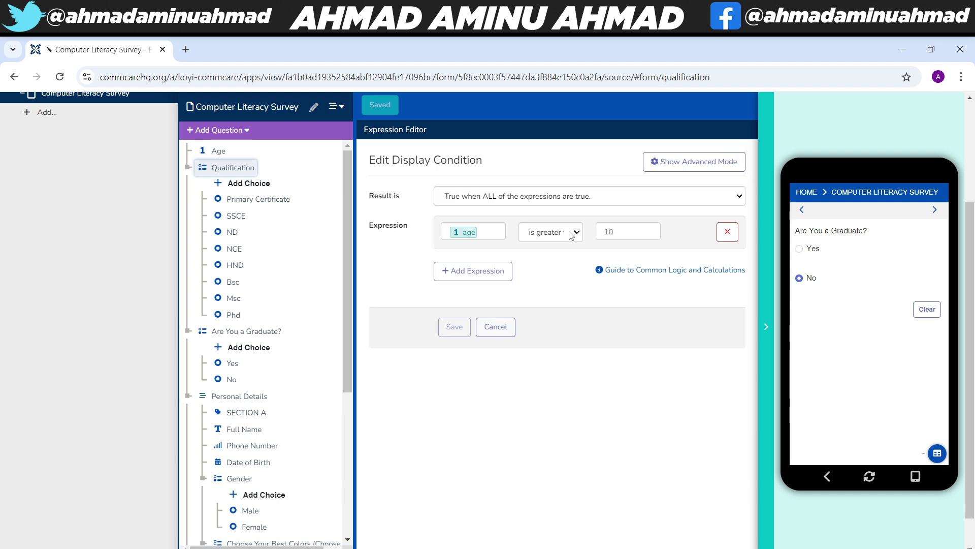
pyautogui.click(553, 235)
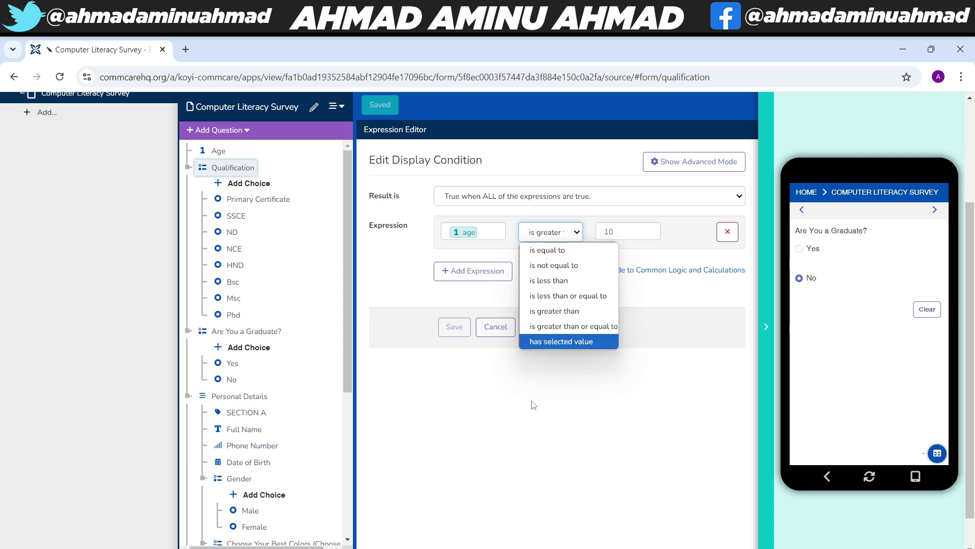
pyautogui.click(519, 404)
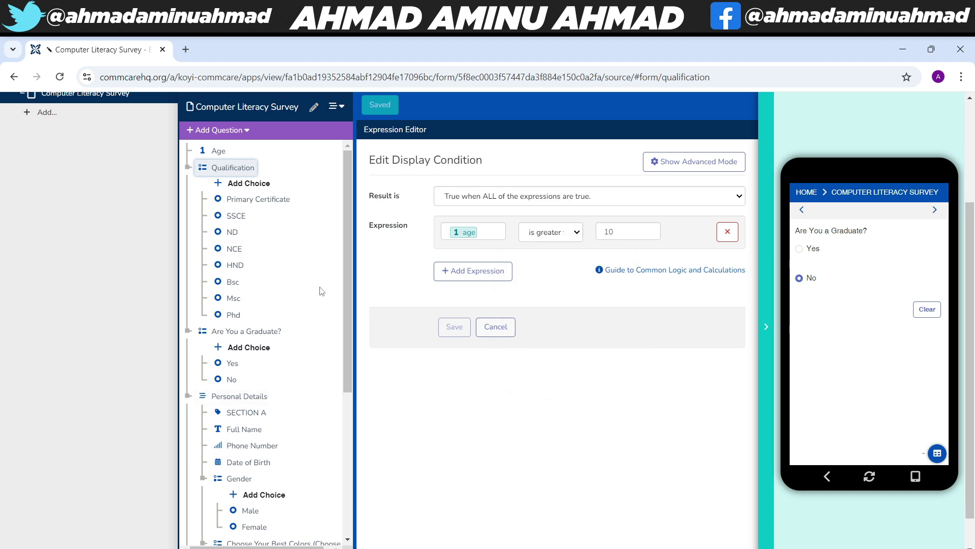
pyautogui.click(567, 240)
pyautogui.click(559, 343)
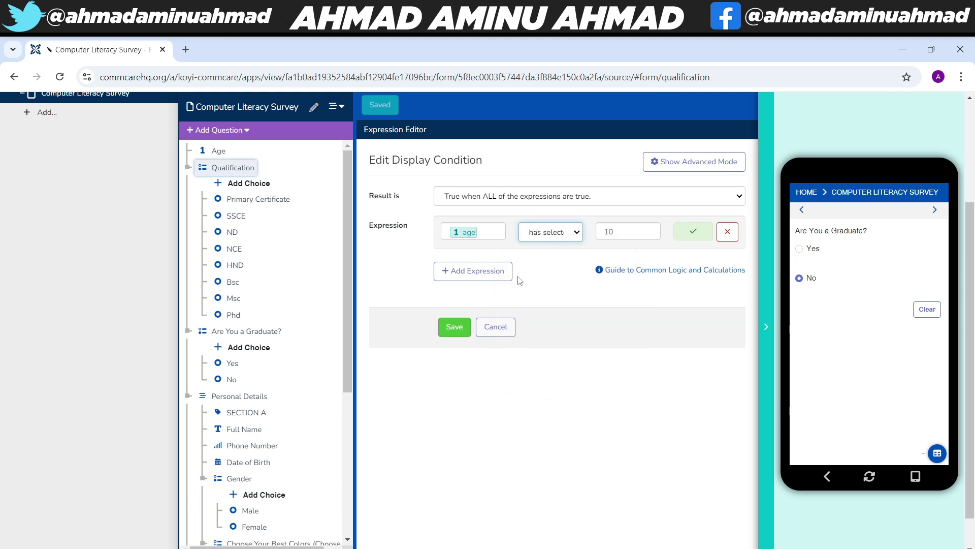
pyautogui.click(559, 233)
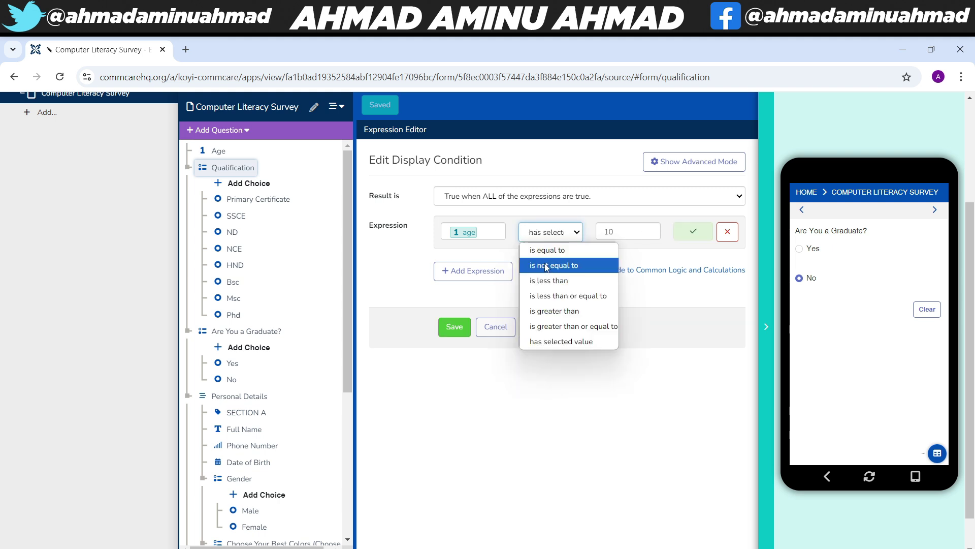
pyautogui.click(505, 327)
pyautogui.click(505, 327)
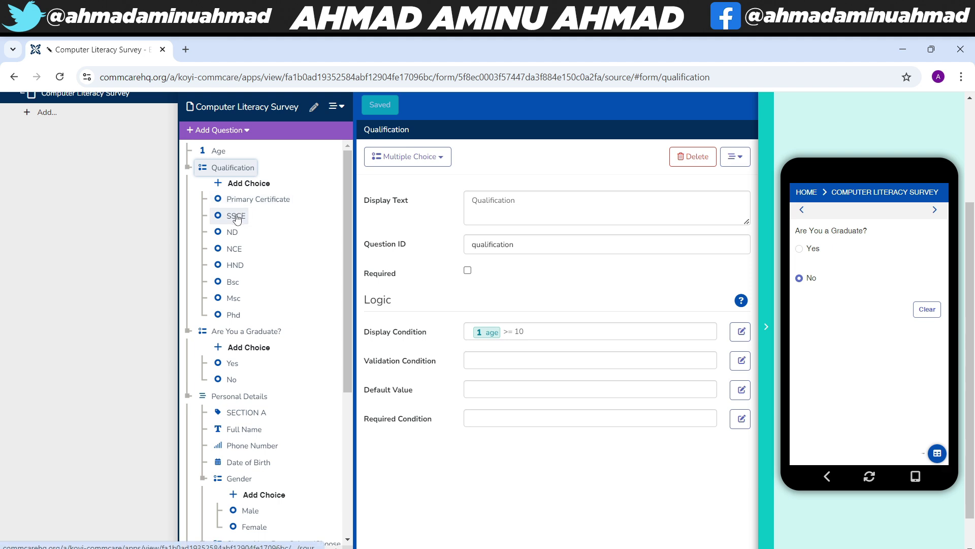